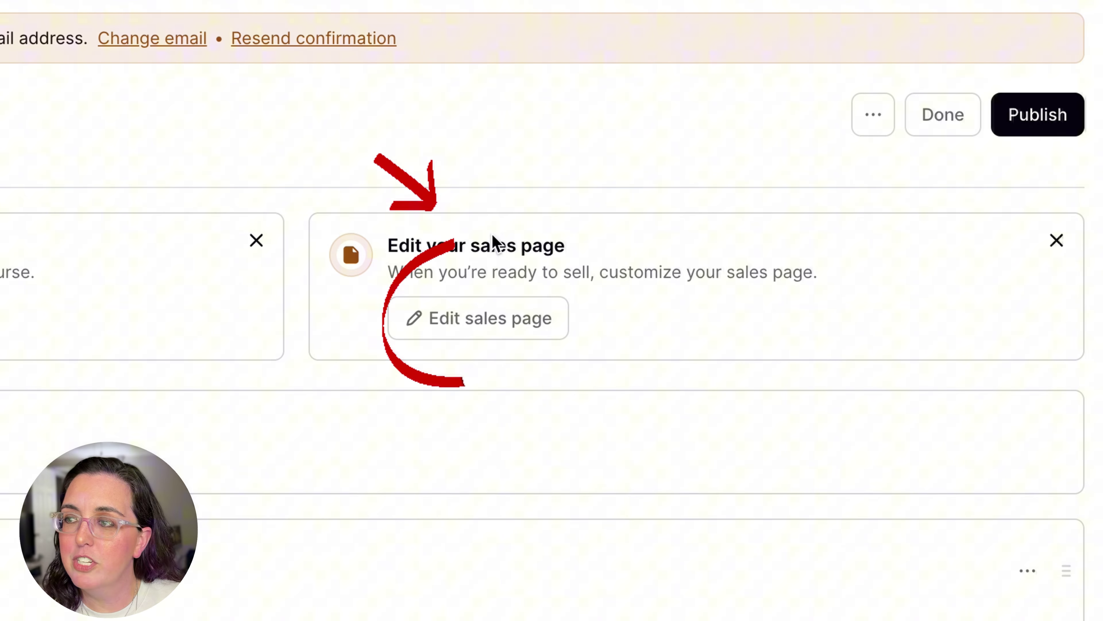
Open the course's sales page for editing and remove its existing Contents section.
left_click(470, 322)
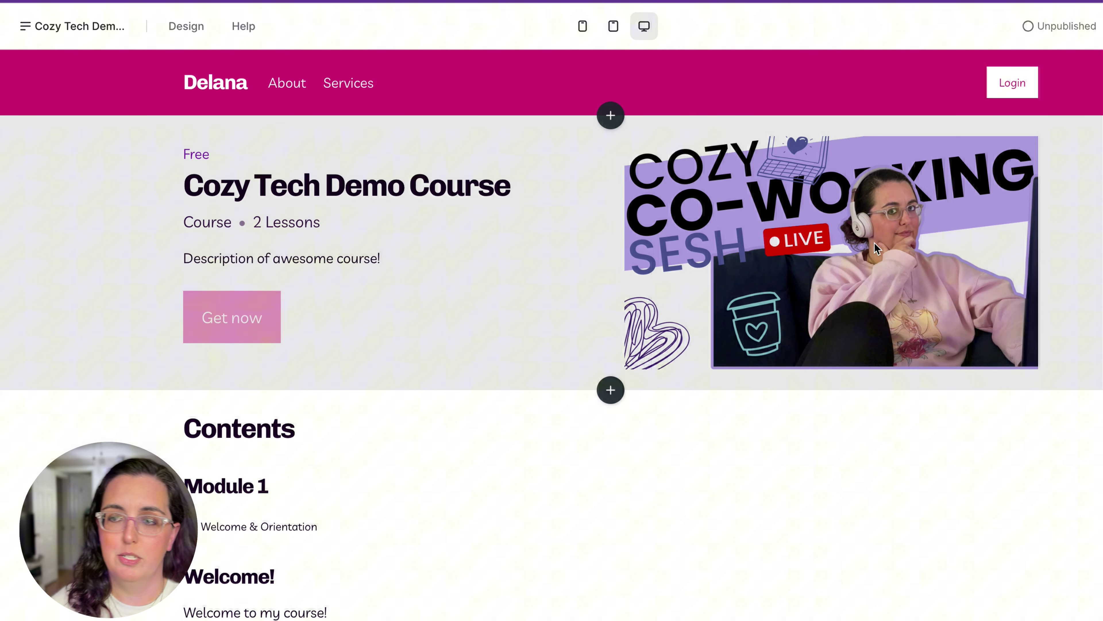
scroll(768, 507, "down", 5)
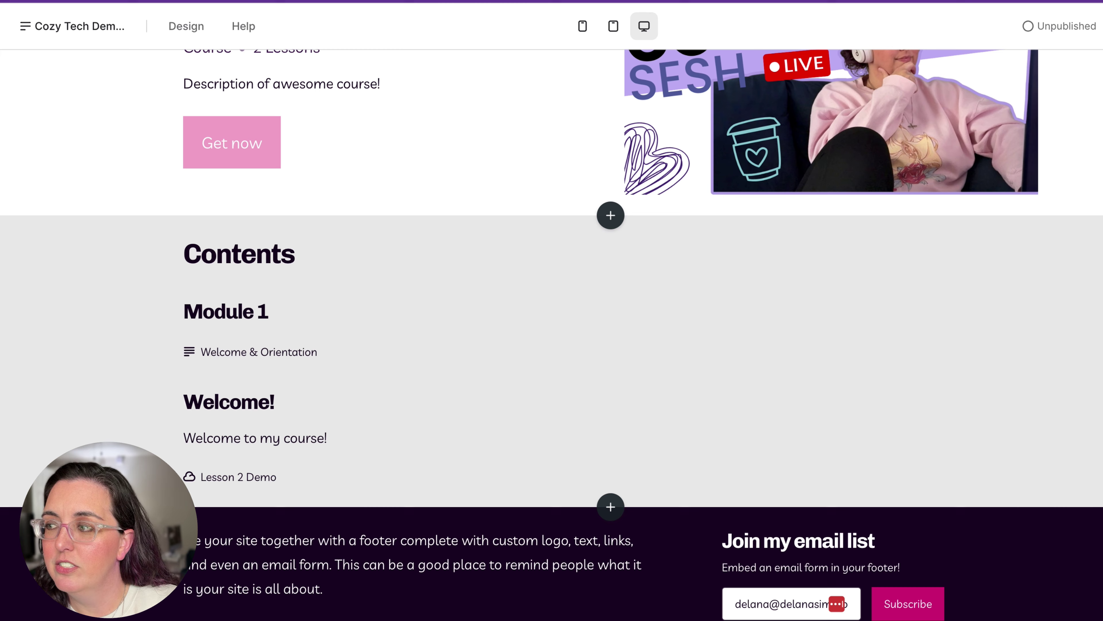
left_click(244, 310)
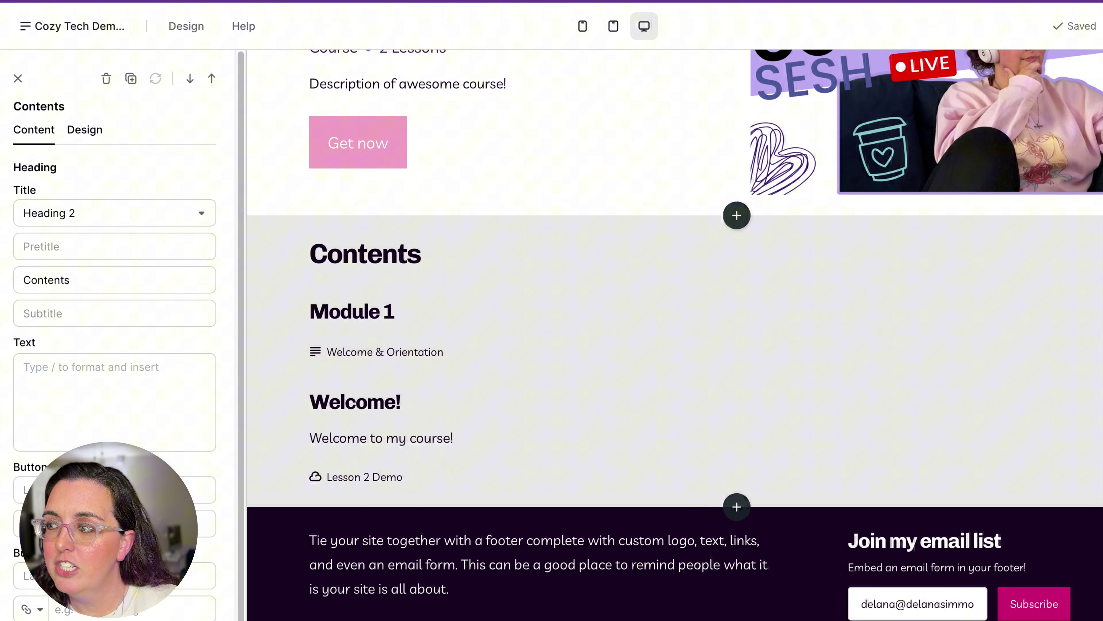
left_click(106, 79)
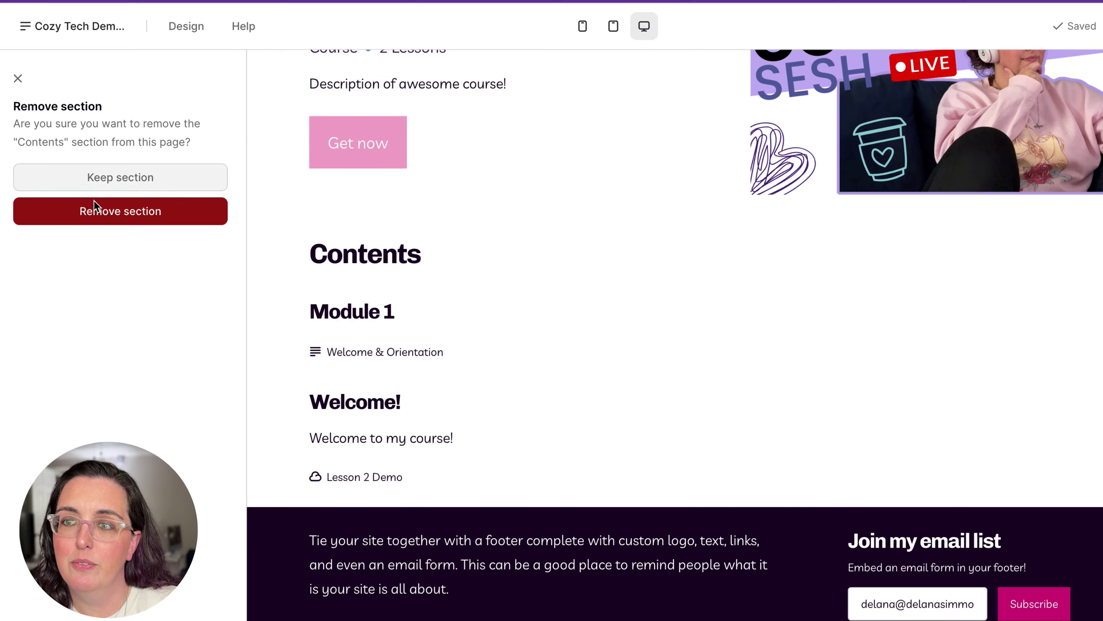
left_click(94, 204)
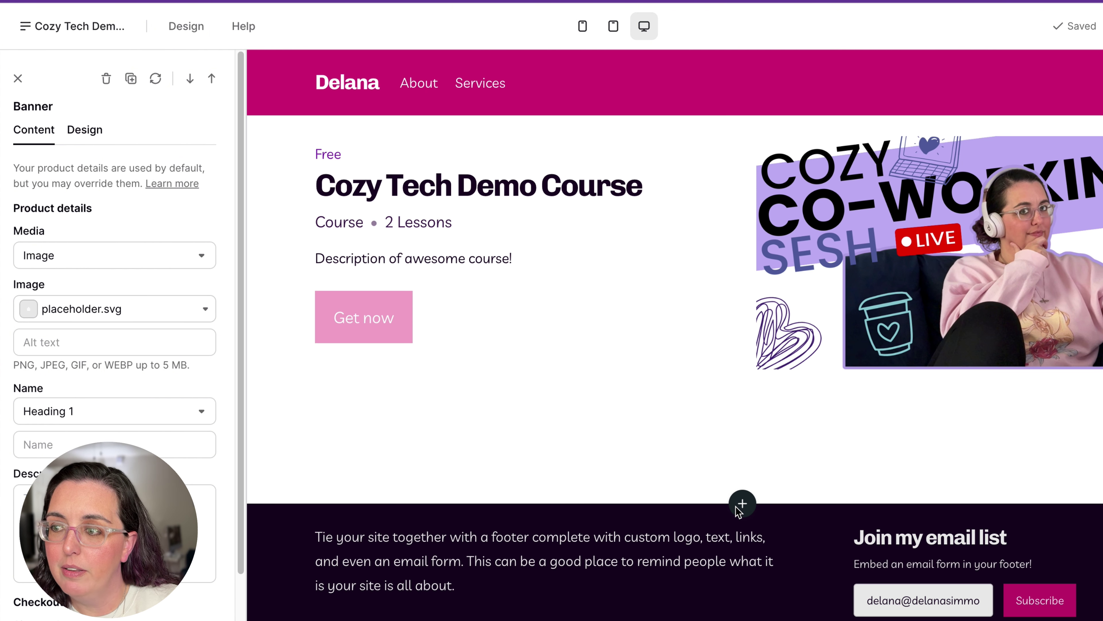
left_click(739, 509)
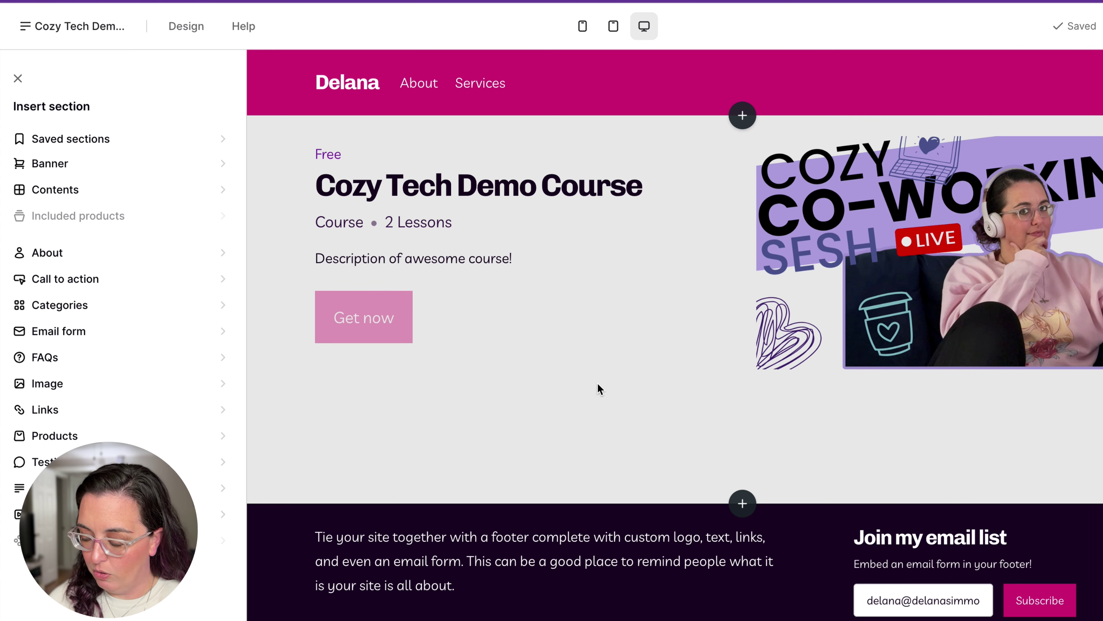
left_click(599, 388)
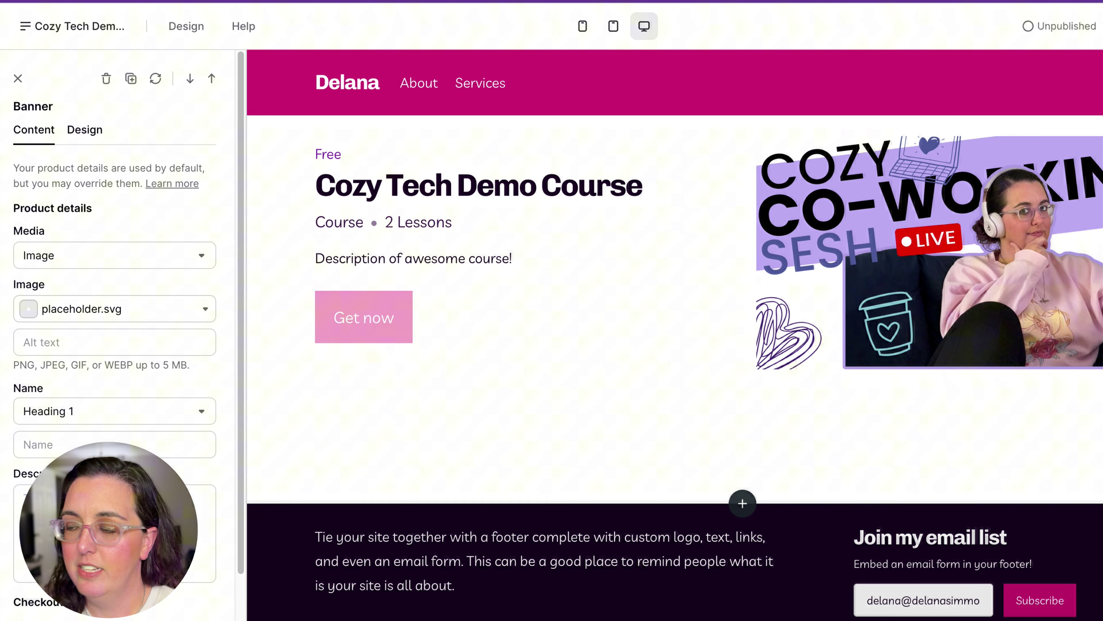
left_click(413, 582)
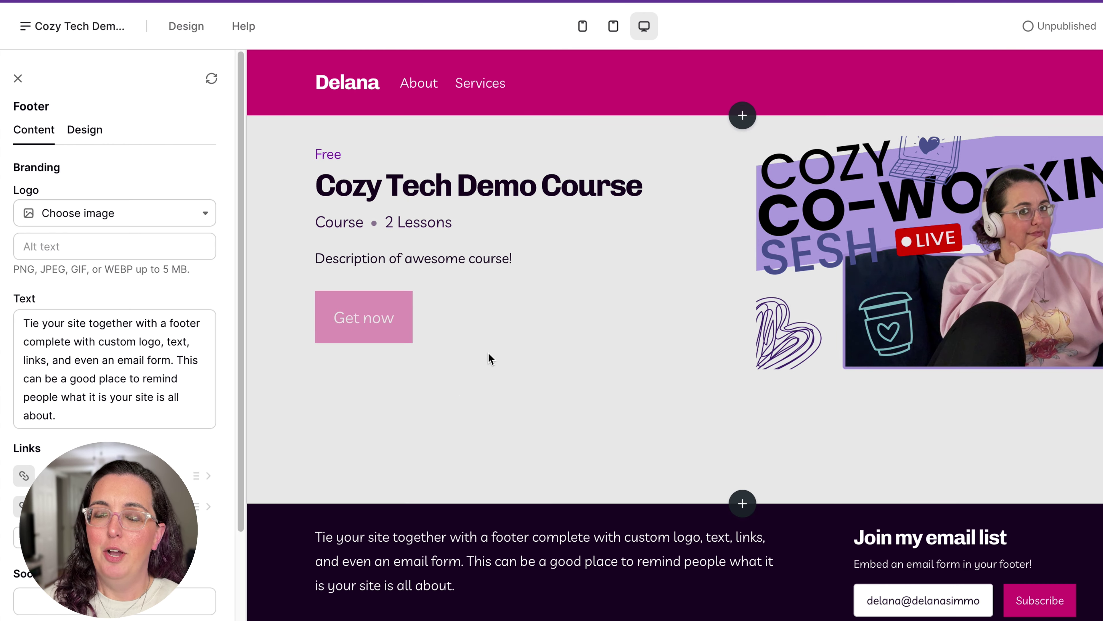
left_click(489, 359)
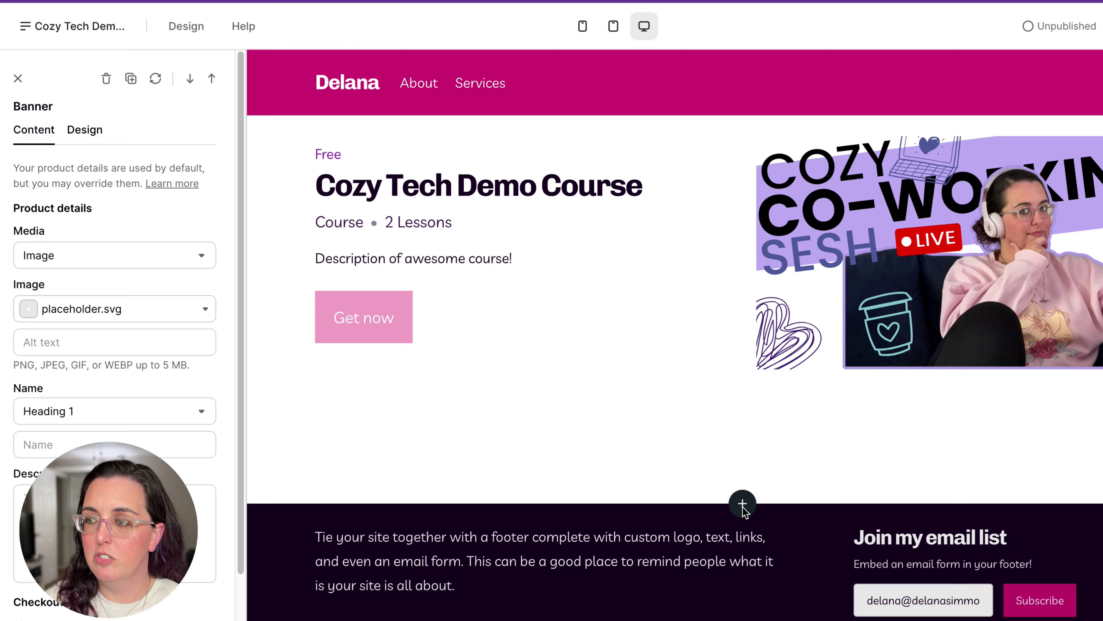
Try a second product banner with the large-image layout below the course banner and remove that section again.
left_click(743, 504)
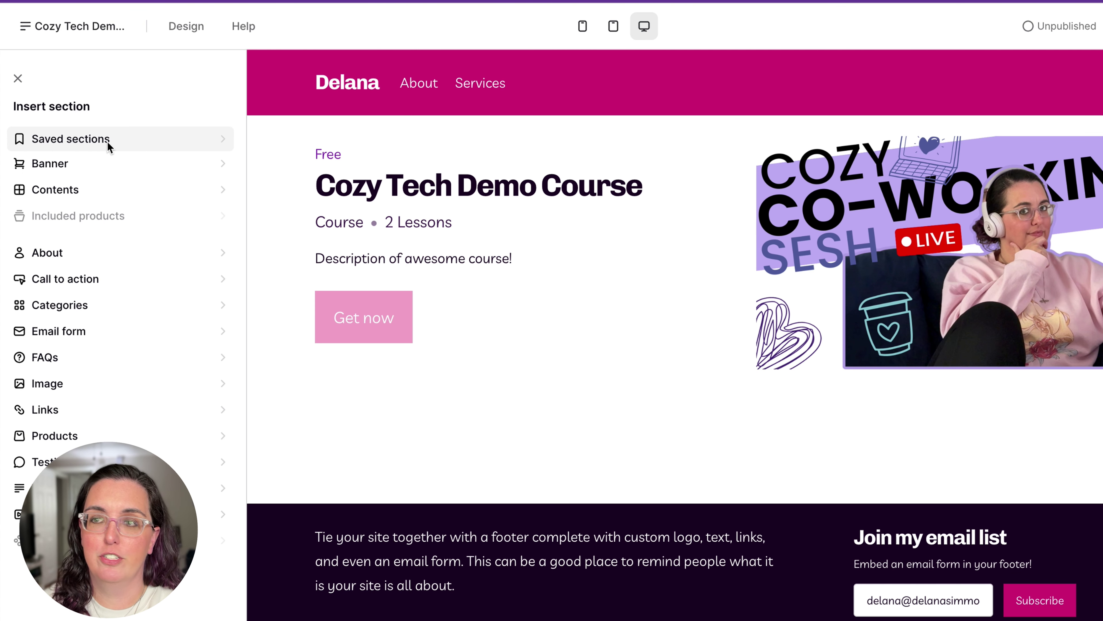
left_click(105, 161)
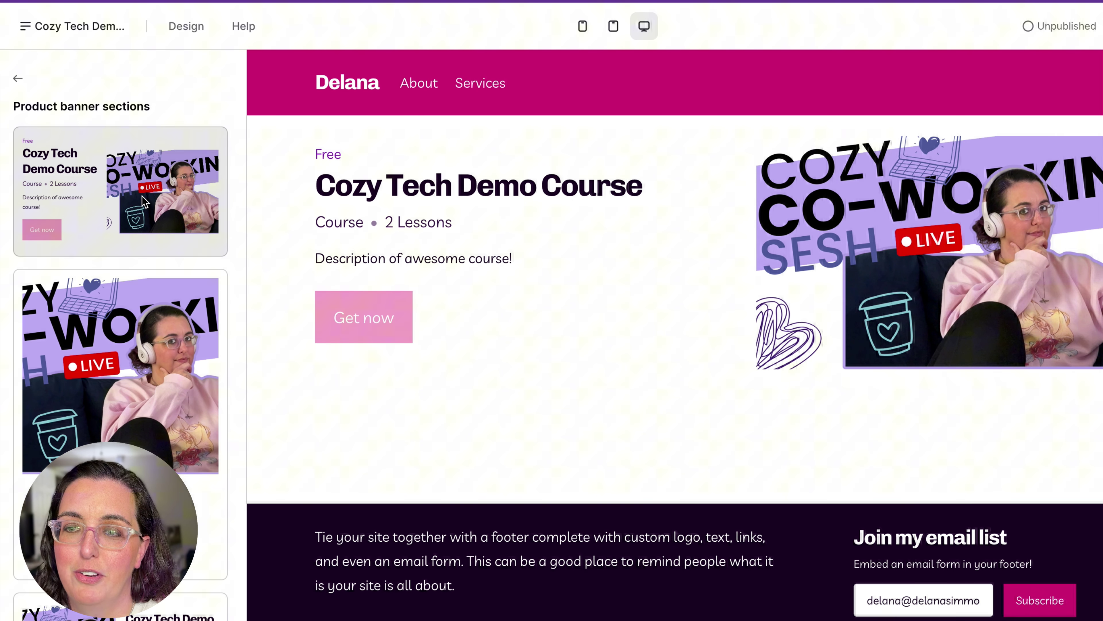
left_click(178, 460)
scroll(175, 363, "down", 2)
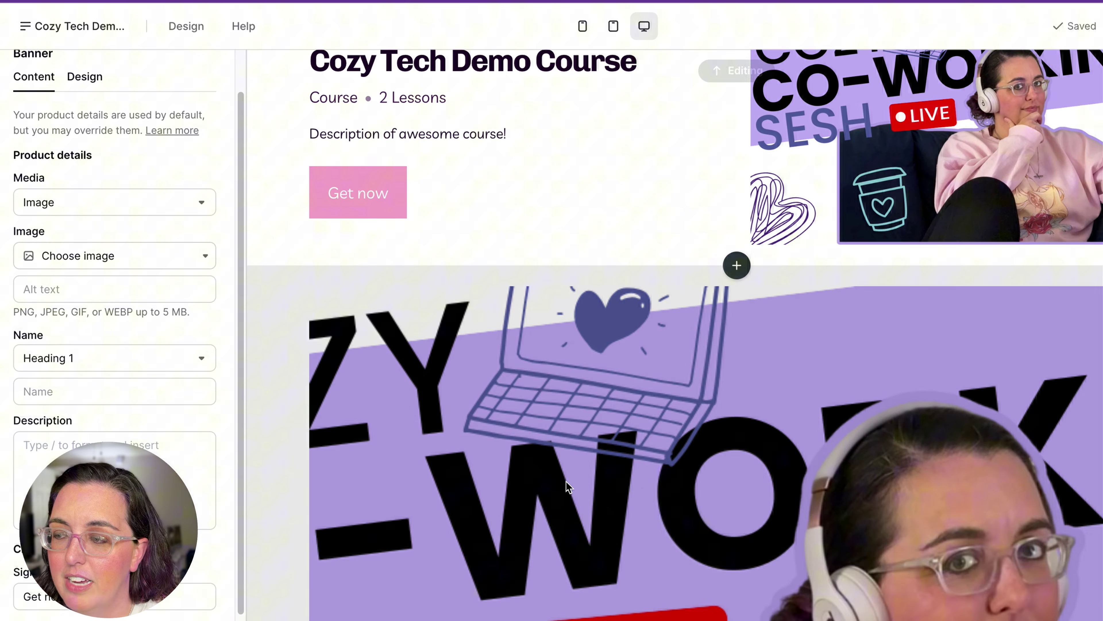
scroll(569, 487, "down", 10)
scroll(569, 487, "up", 10)
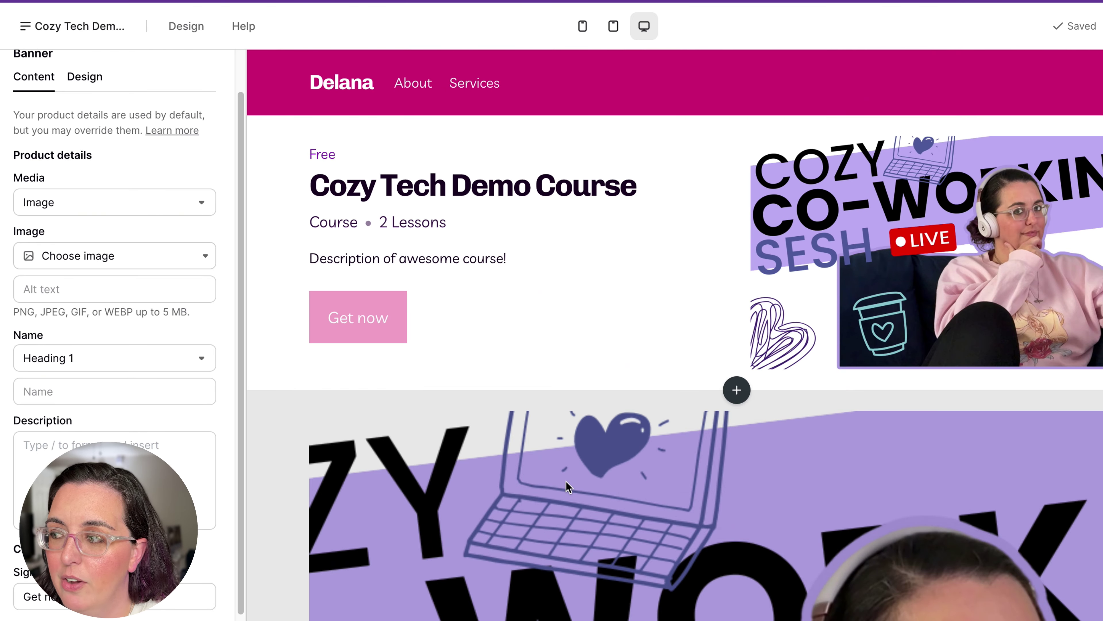
left_click(1101, 409)
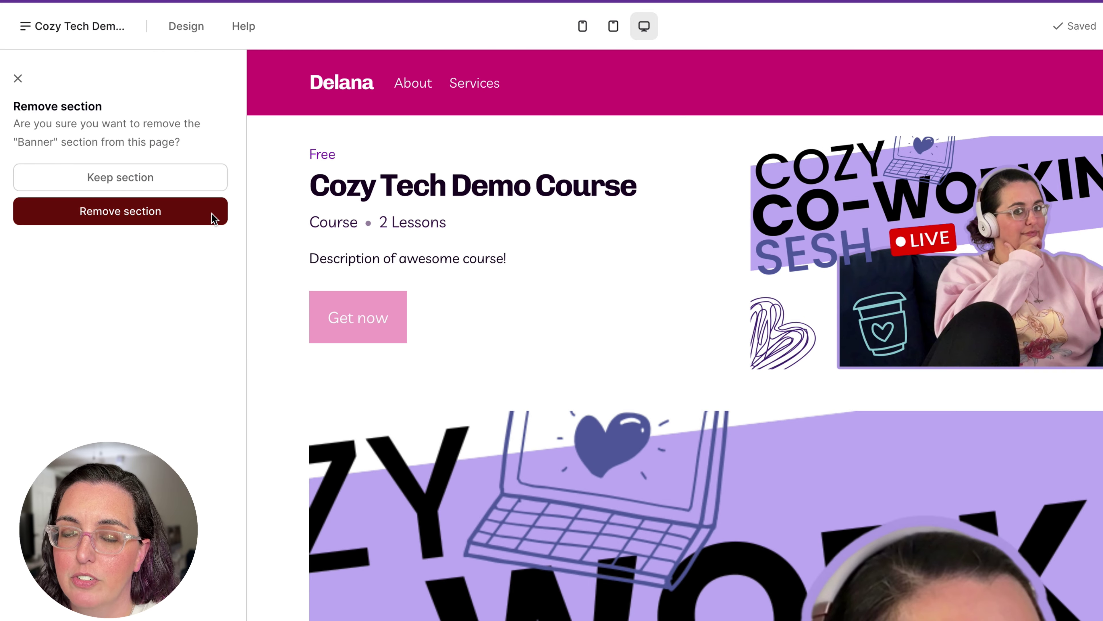
left_click(214, 213)
Insert a Contents section with the collapsible module layout between the course banner and the footer.
left_click(619, 505)
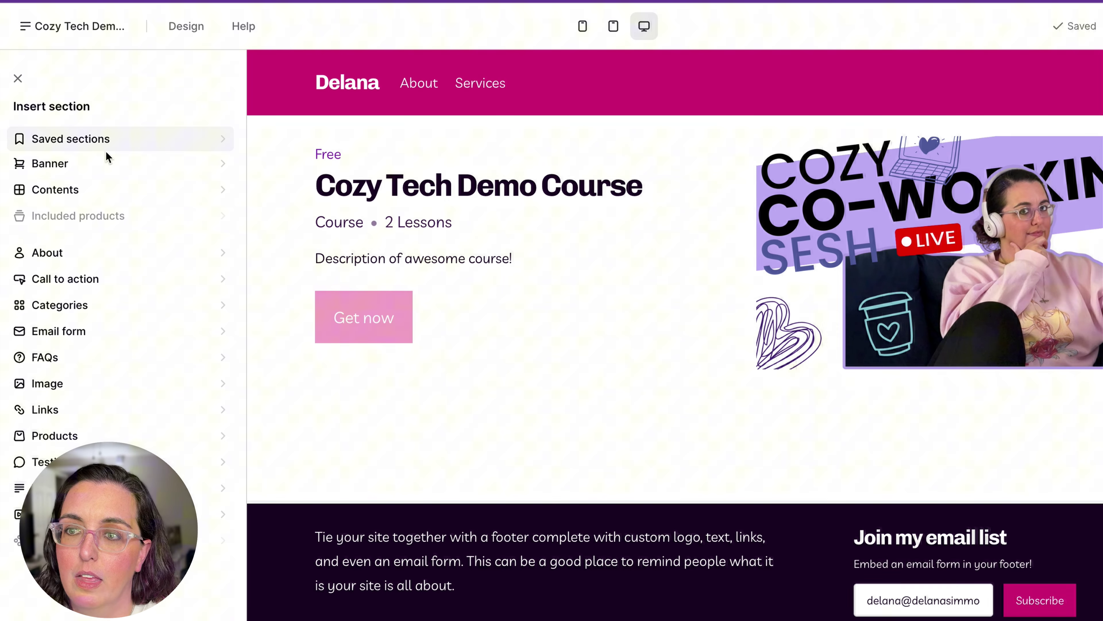
left_click(108, 161)
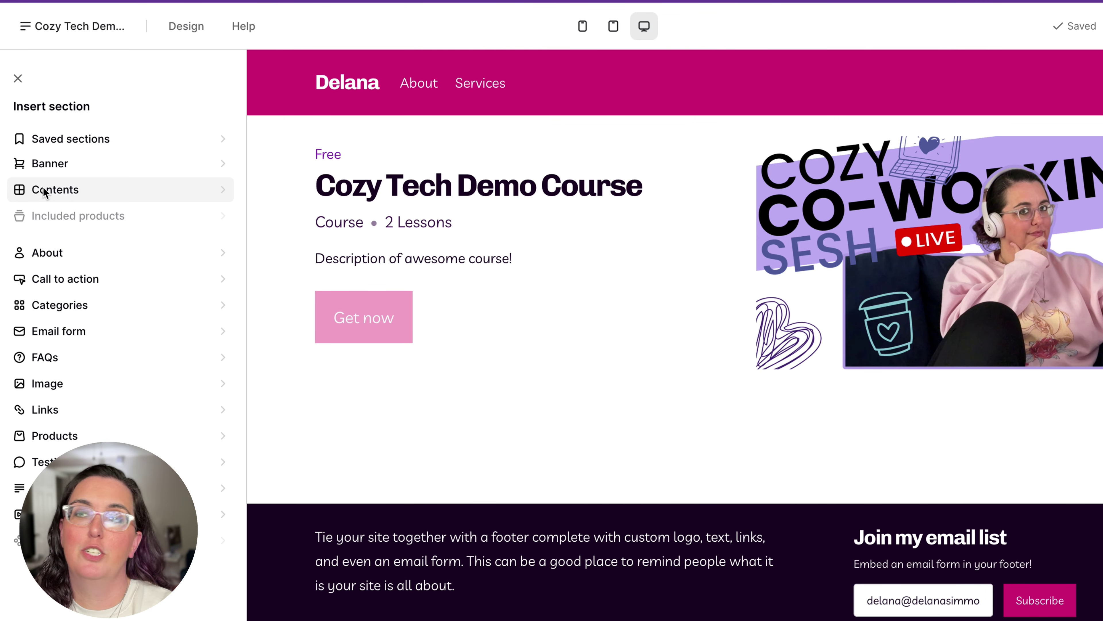
left_click(81, 190)
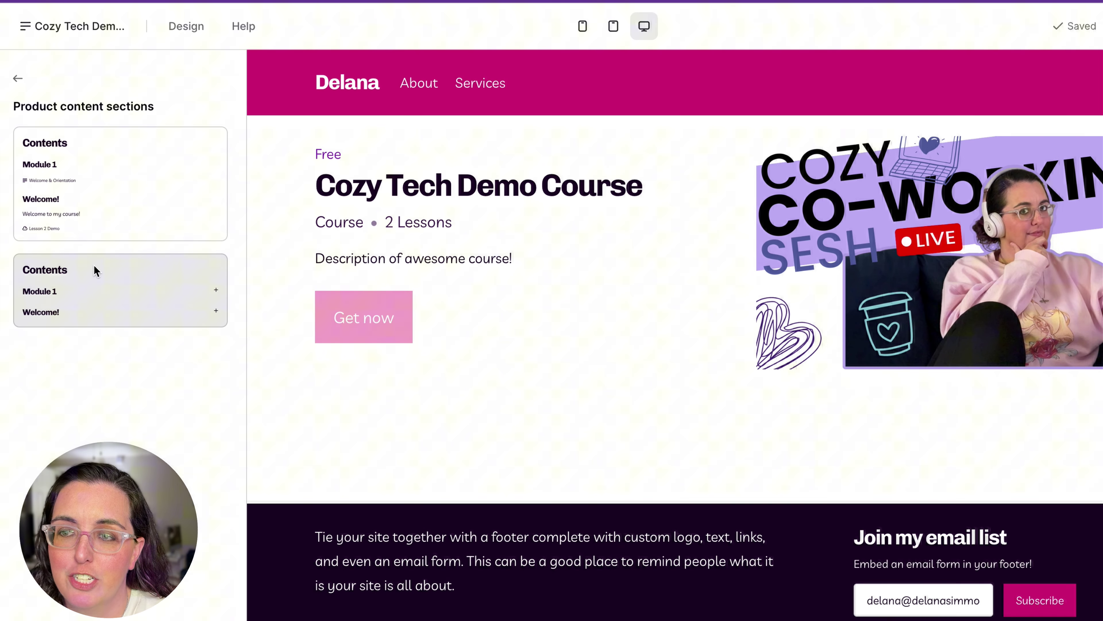
left_click(118, 279)
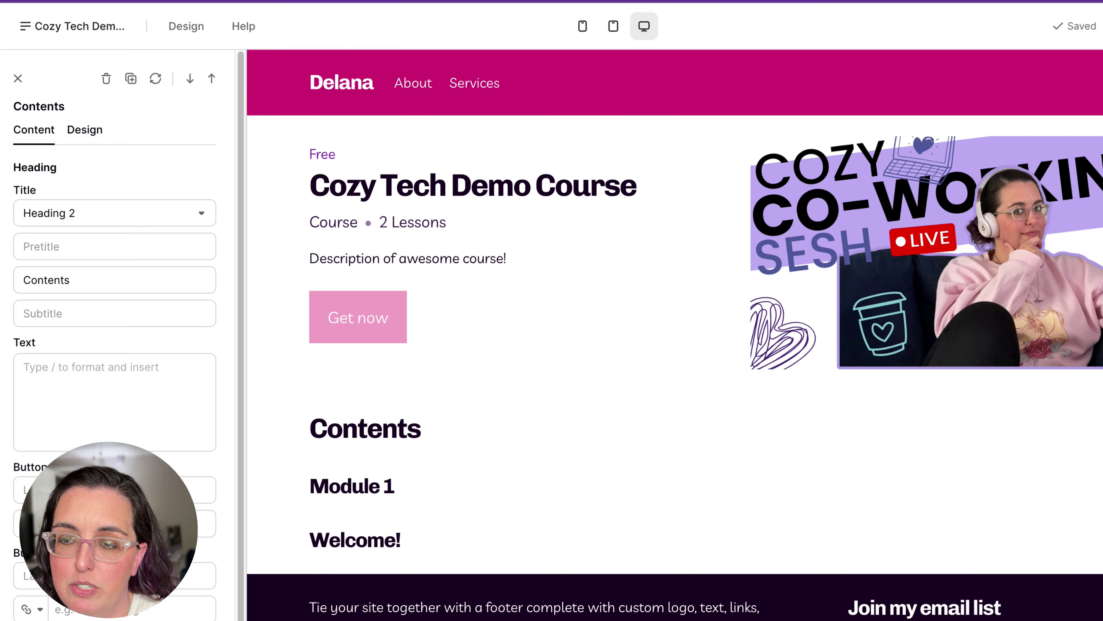
scroll(115, 331, "down", 2)
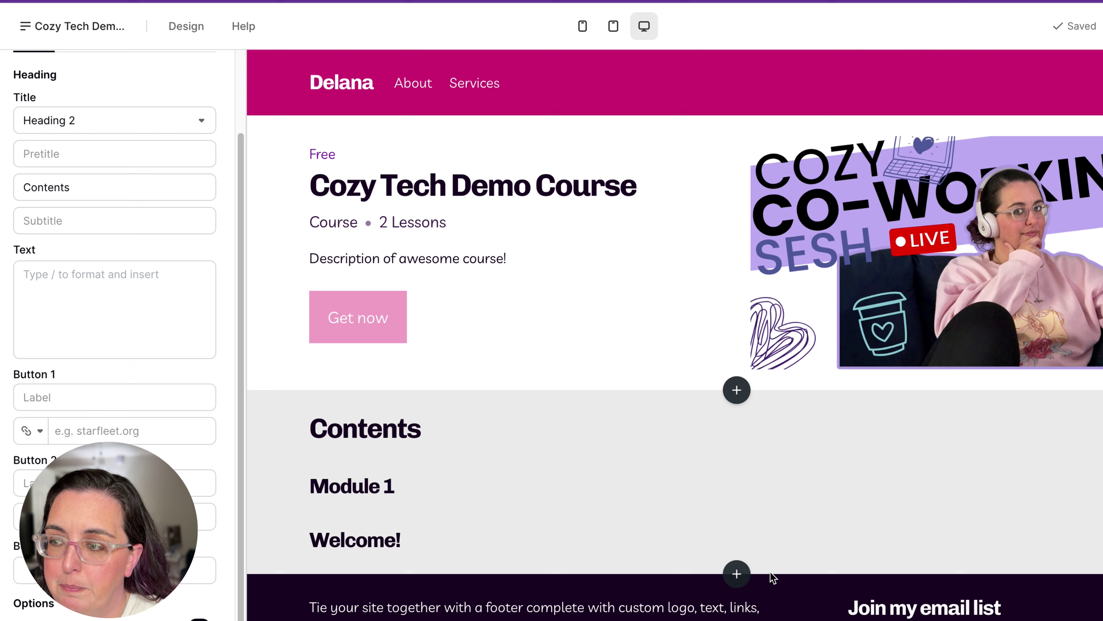
Insert an About section below Contents, using the layout with bio text beside a round image.
left_click(736, 573)
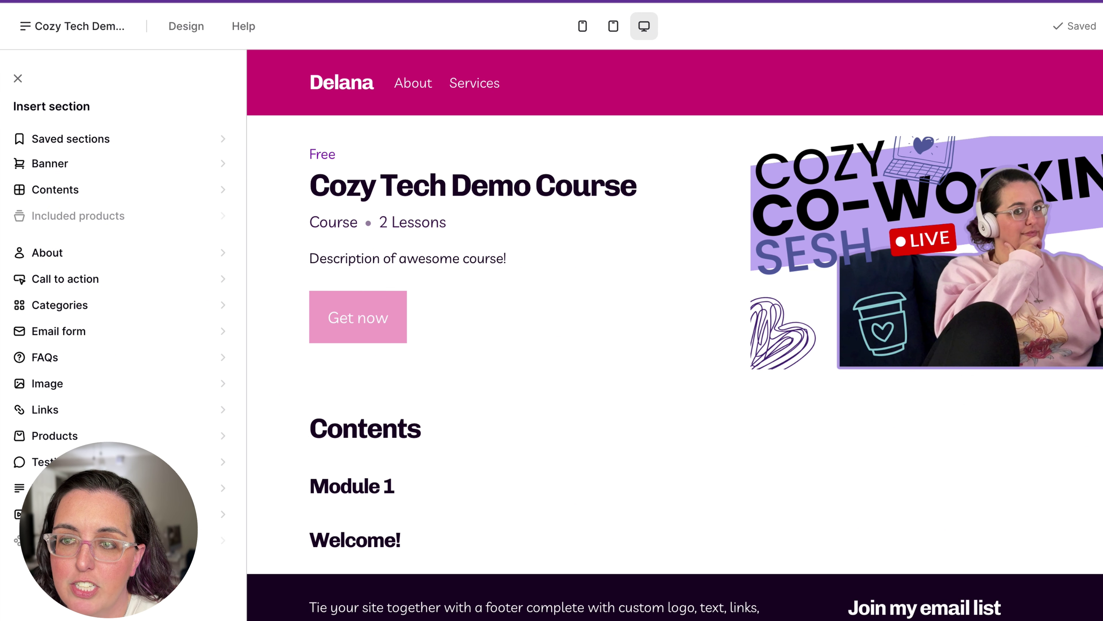
left_click(116, 256)
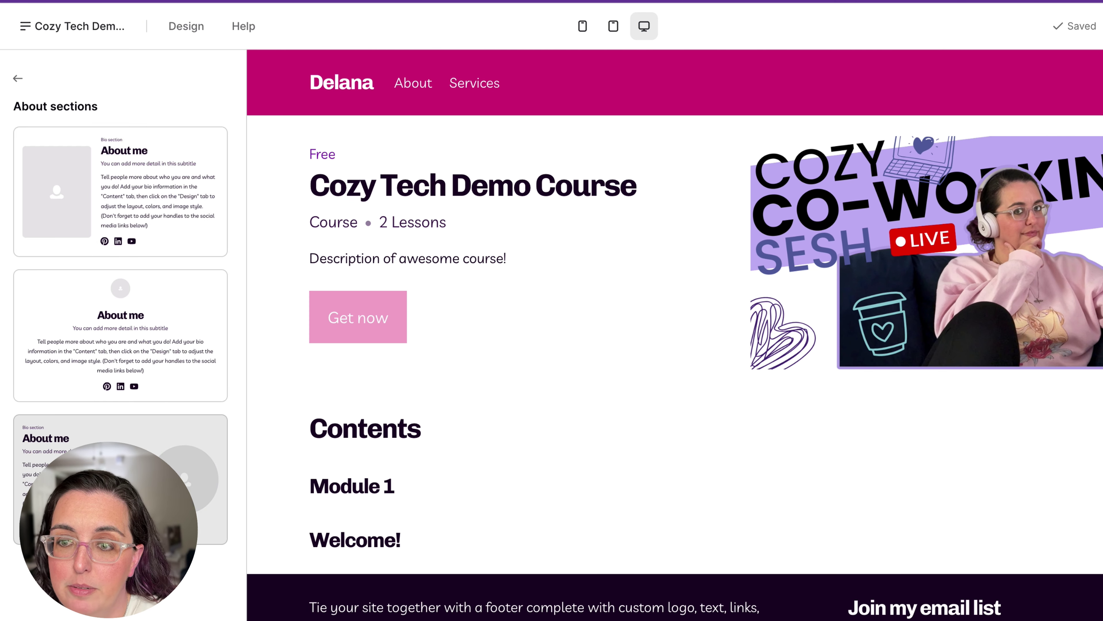
left_click(120, 478)
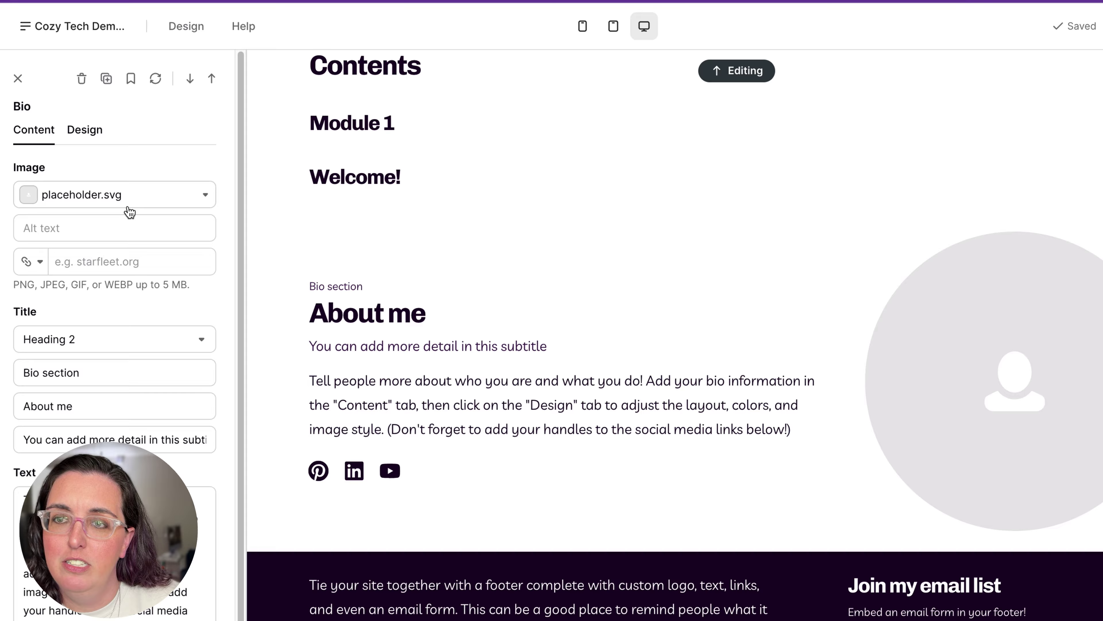
Insert a Call to action section with title, subtitle and button between Contents and the About me section.
left_click(39, 279)
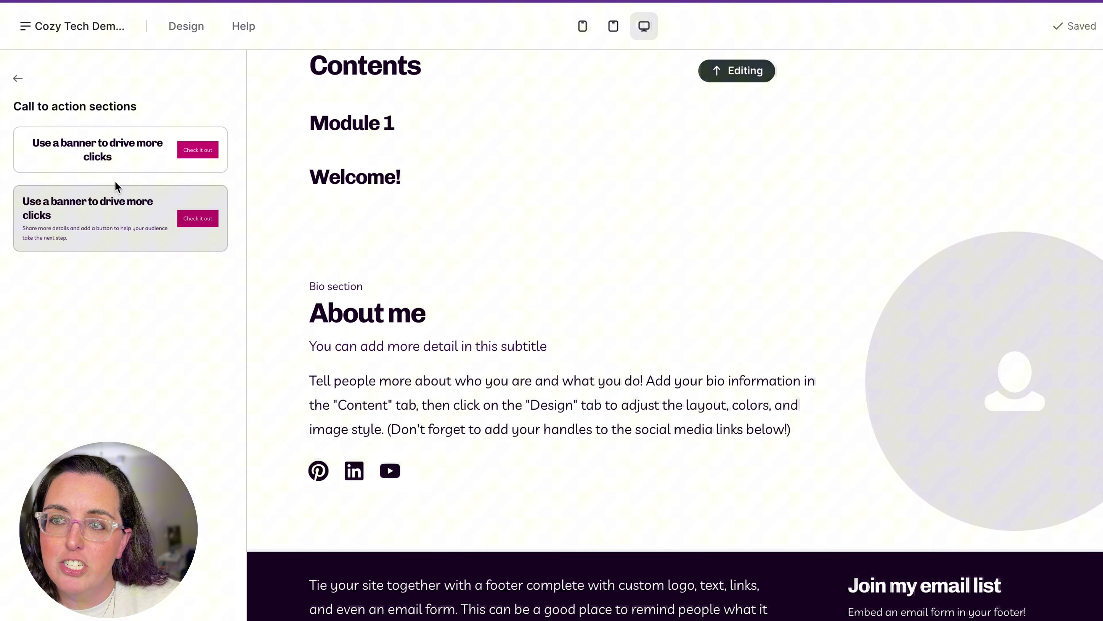
left_click(140, 232)
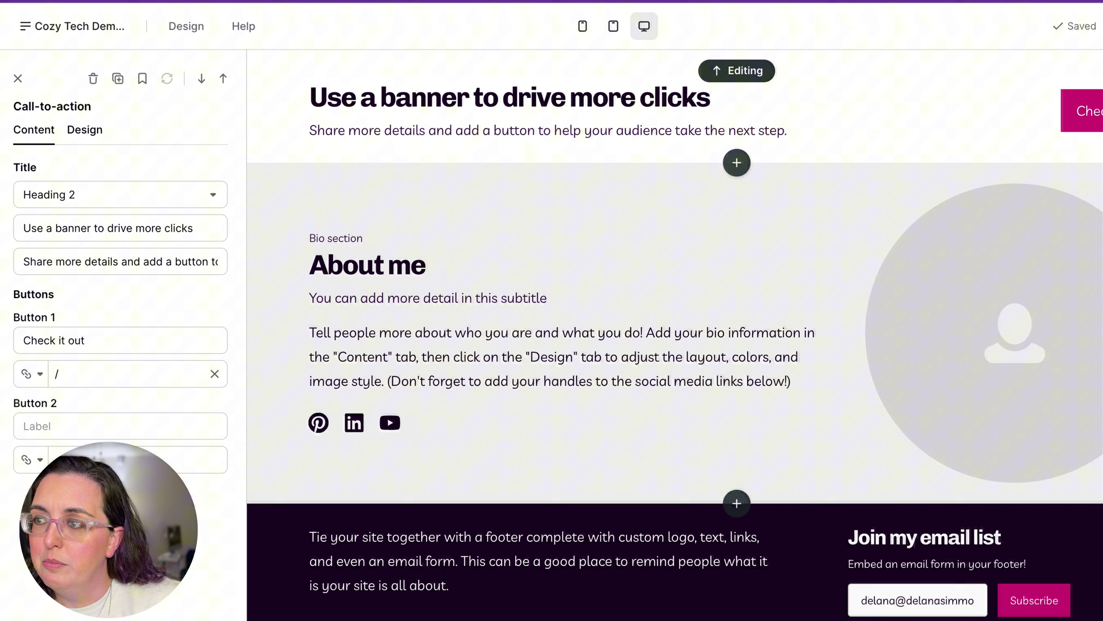
scroll(833, 465, "up", 10)
scroll(832, 464, "down", 4)
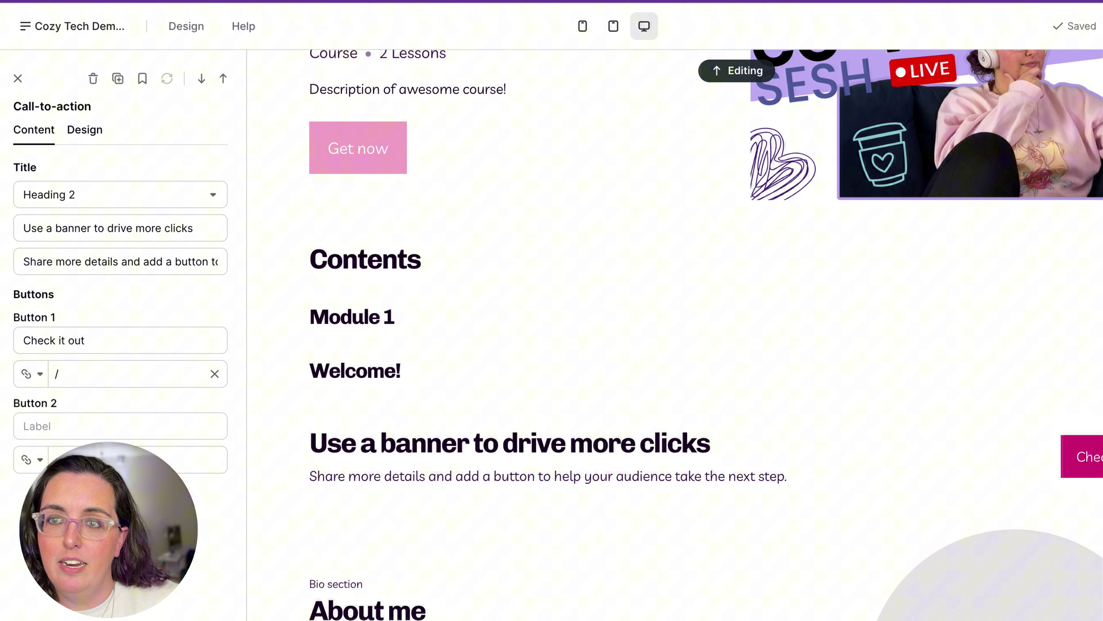
left_click(18, 78)
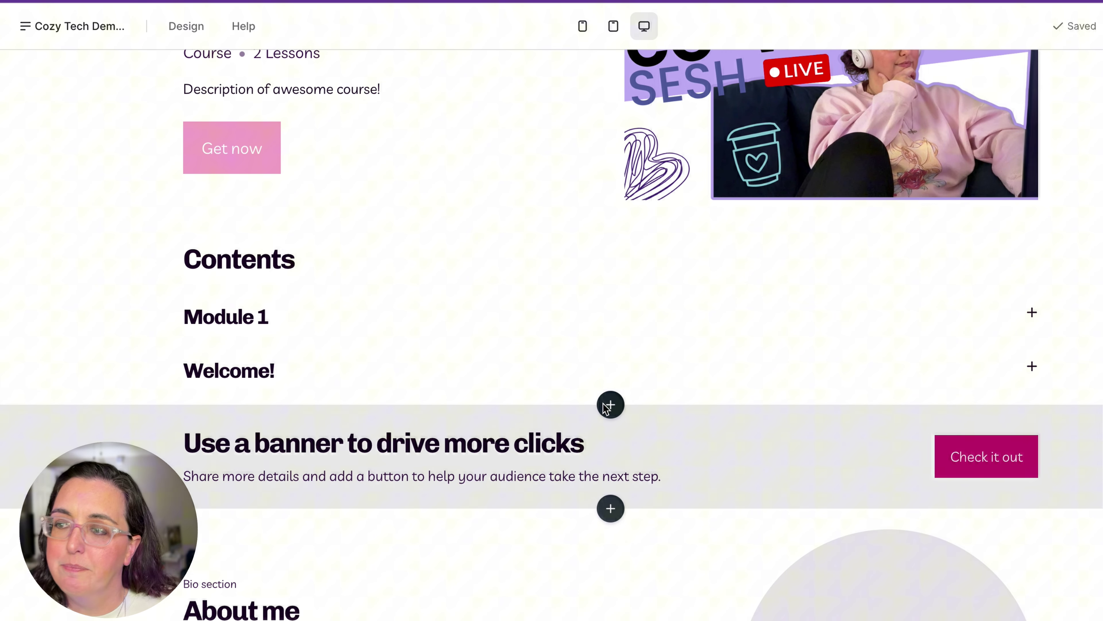
Insert a FAQs section with the expandable question layout between Contents and the call-to-action banner.
left_click(610, 404)
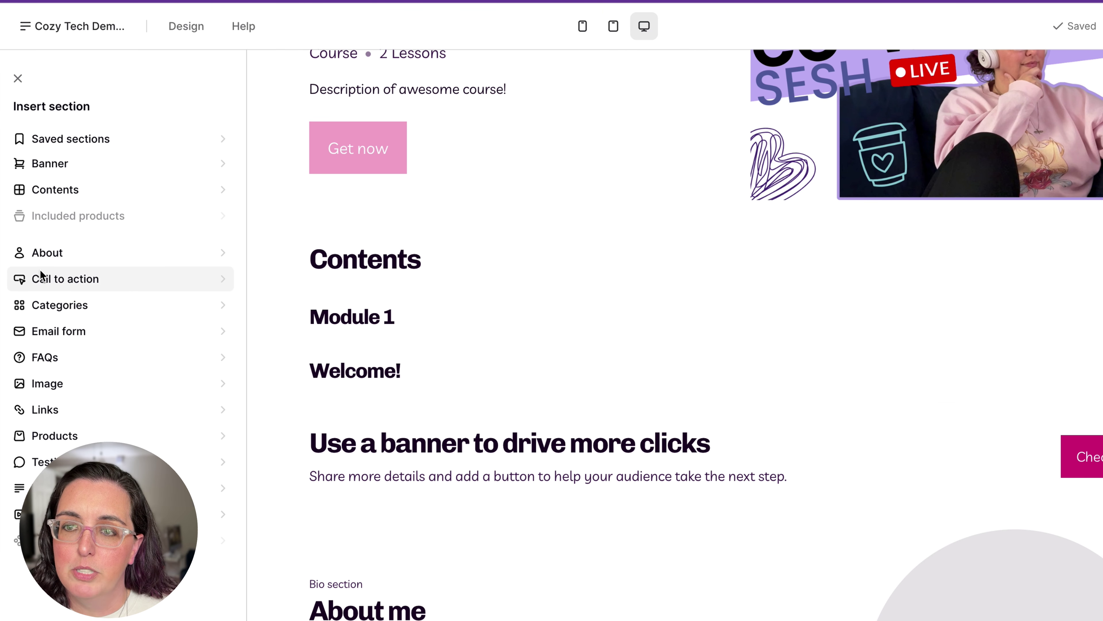
left_click(43, 310)
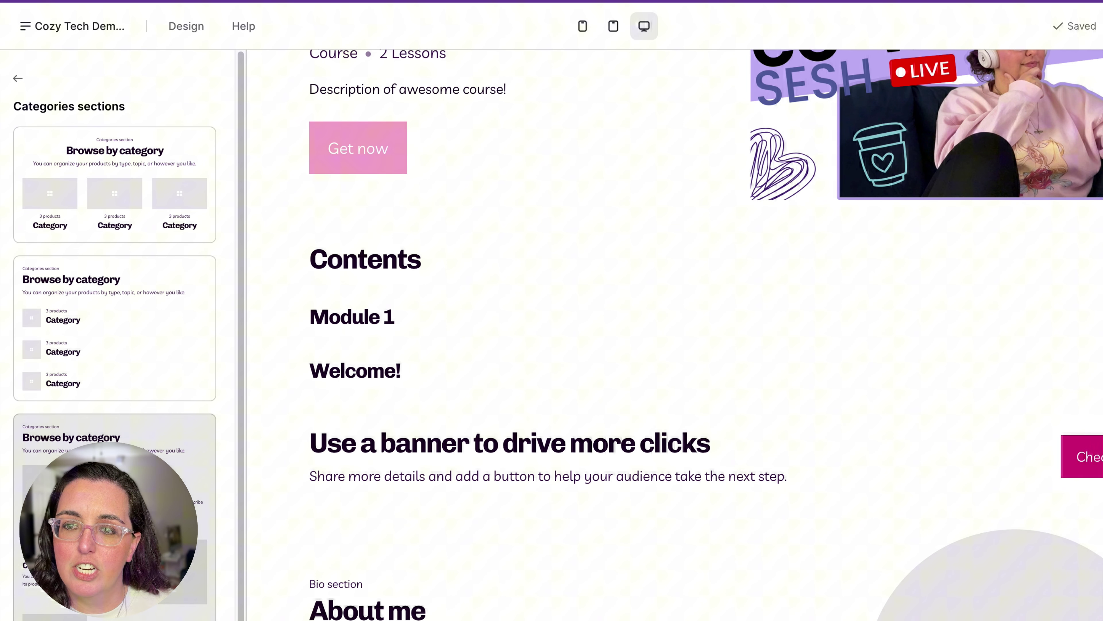
scroll(109, 479, "down", 2)
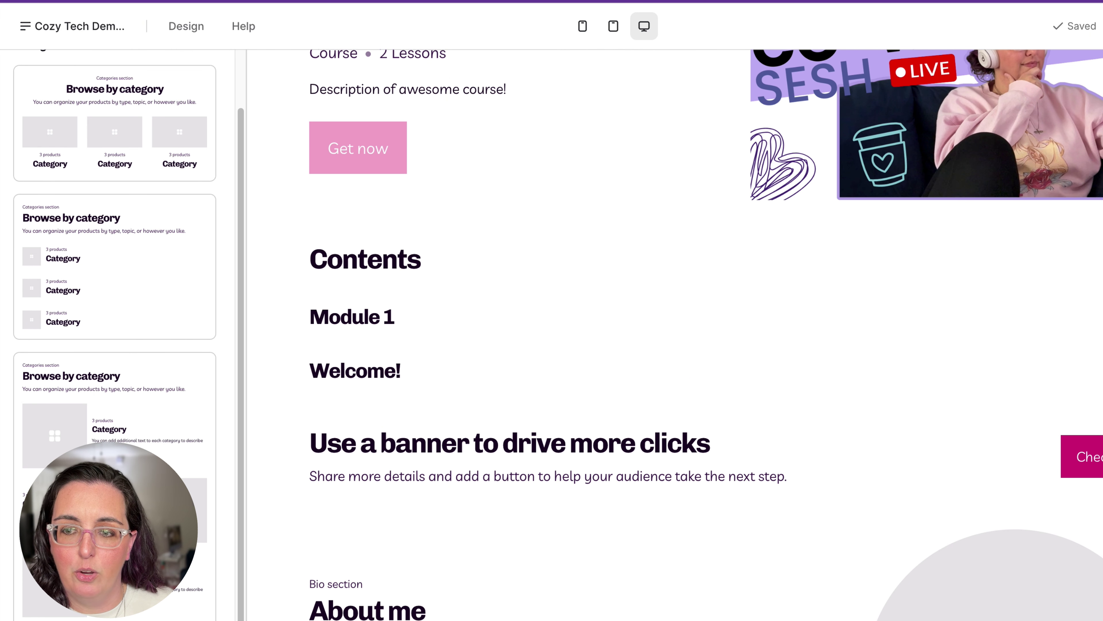
scroll(117, 270, "up", 2)
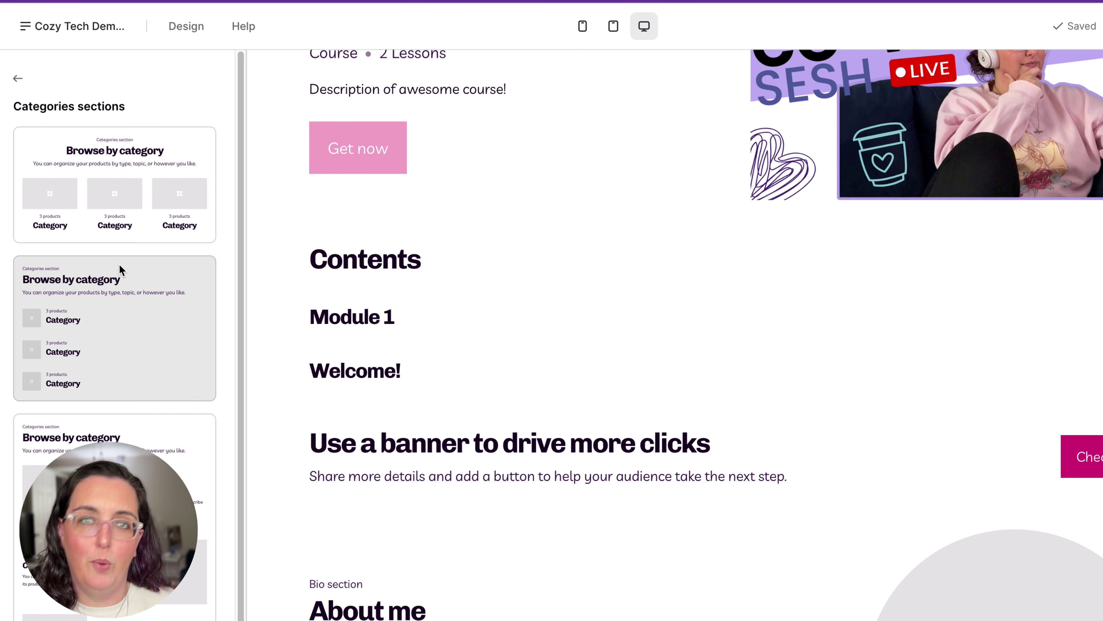
left_click(17, 78)
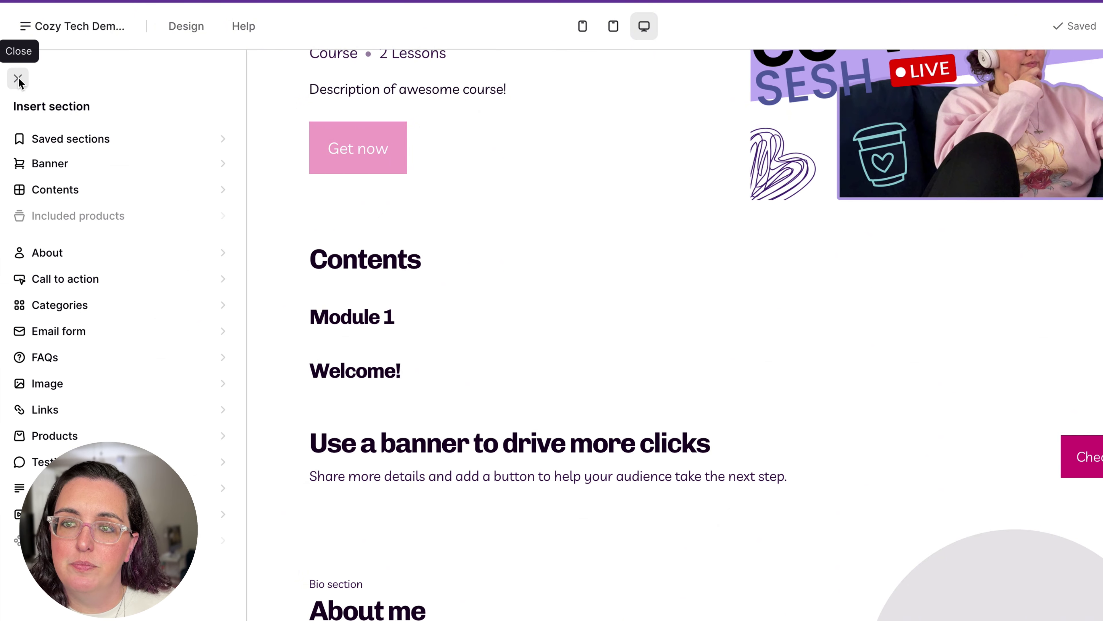
left_click(78, 334)
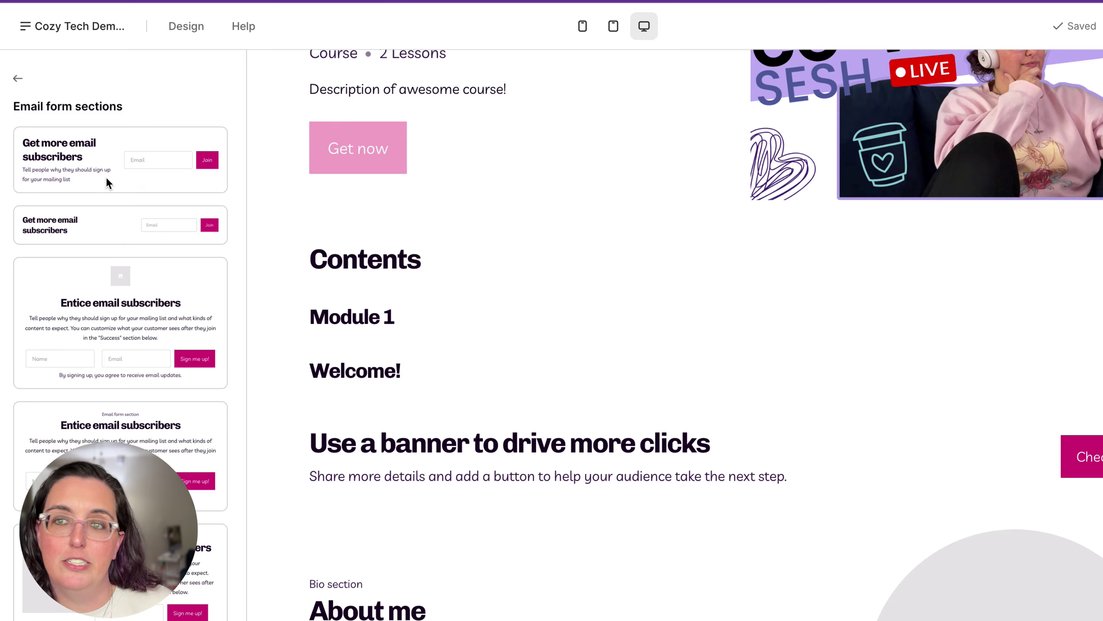
left_click(17, 80)
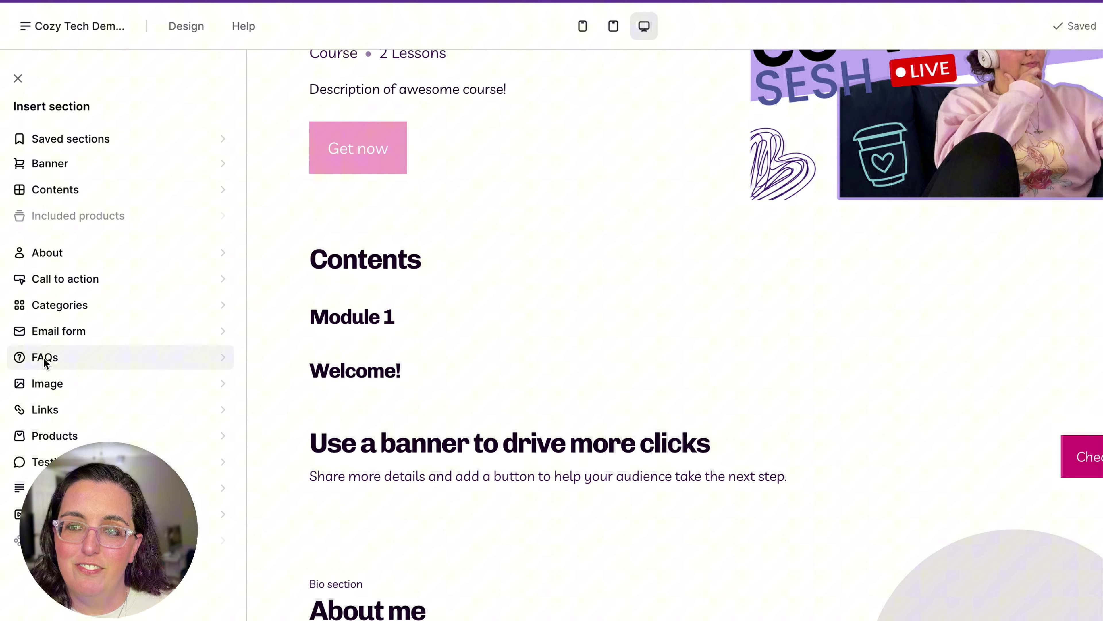
left_click(43, 357)
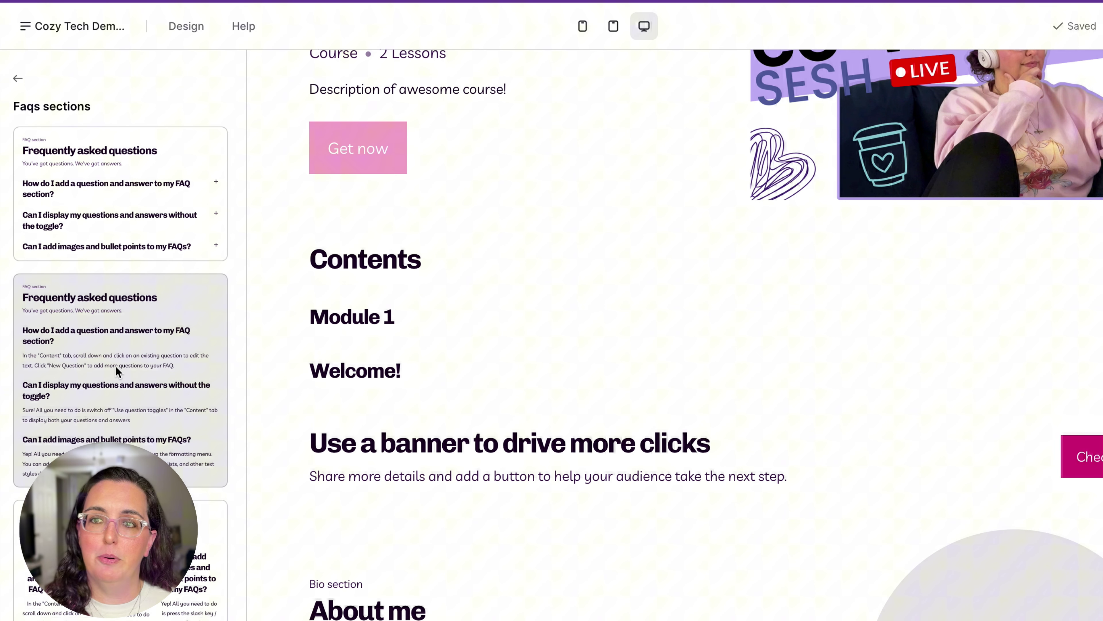
left_click(199, 203)
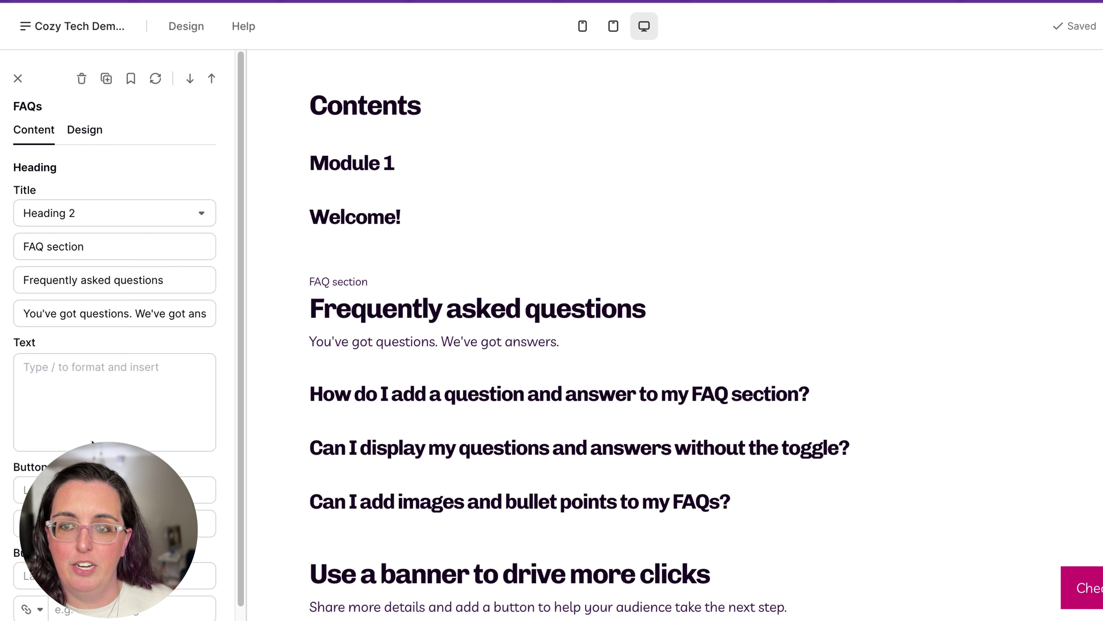
Apply the Vivid theme to the FAQs section.
scroll(74, 425, "down", 3)
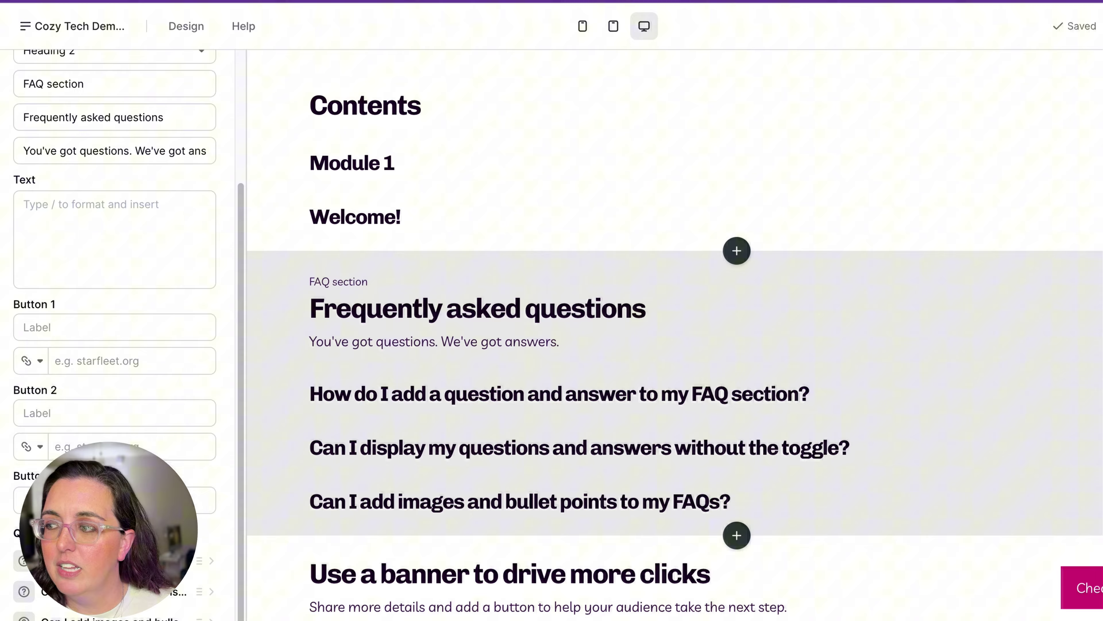
scroll(106, 123, "up", 3)
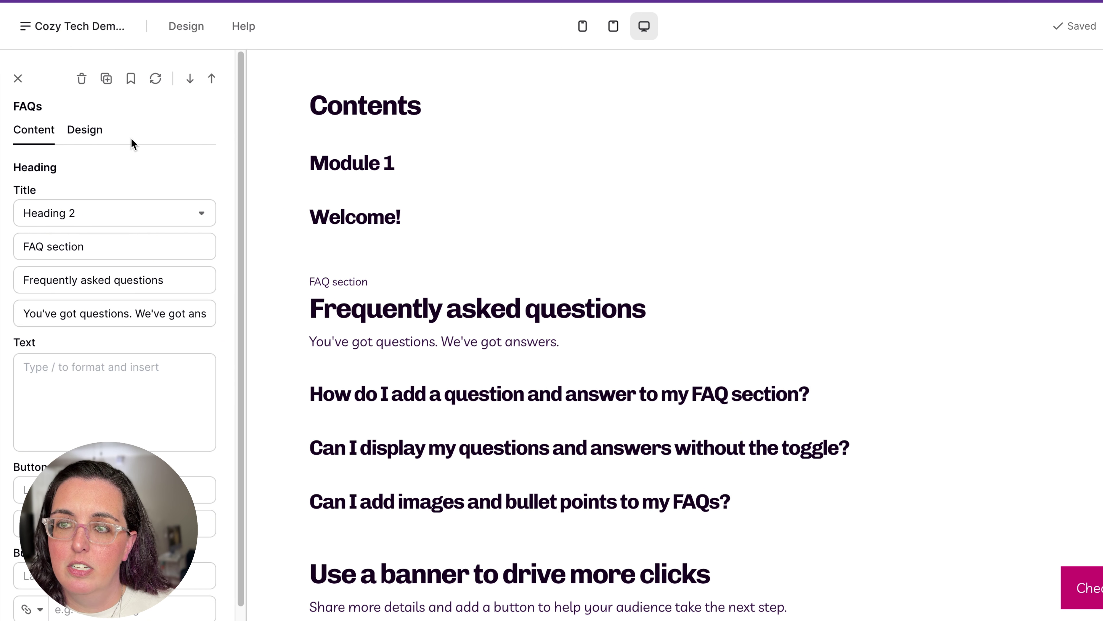
left_click(82, 132)
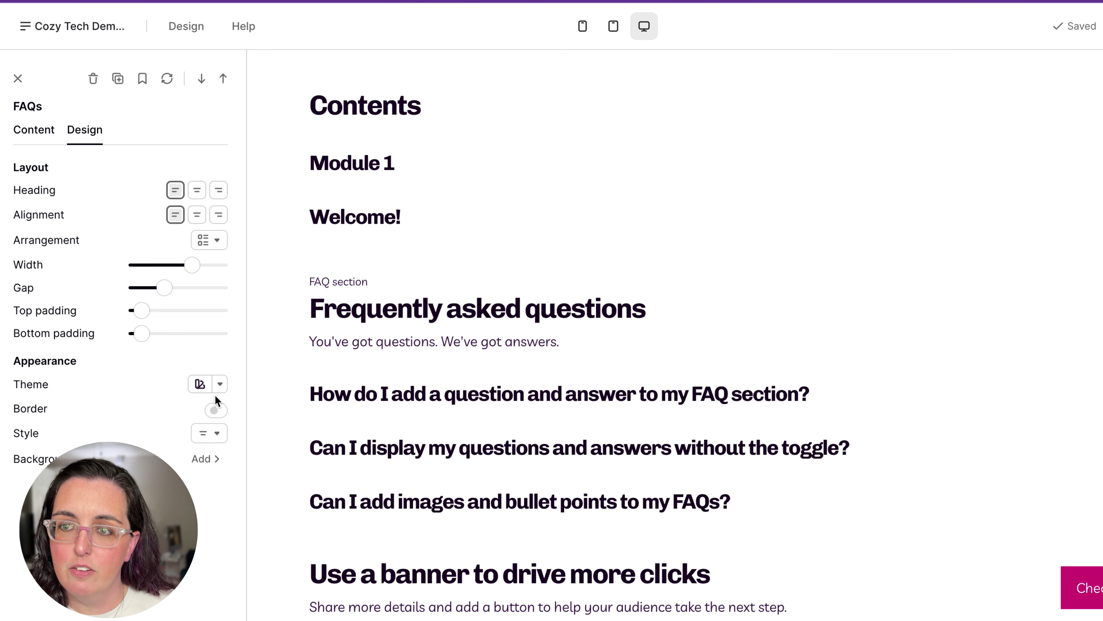
left_click(219, 384)
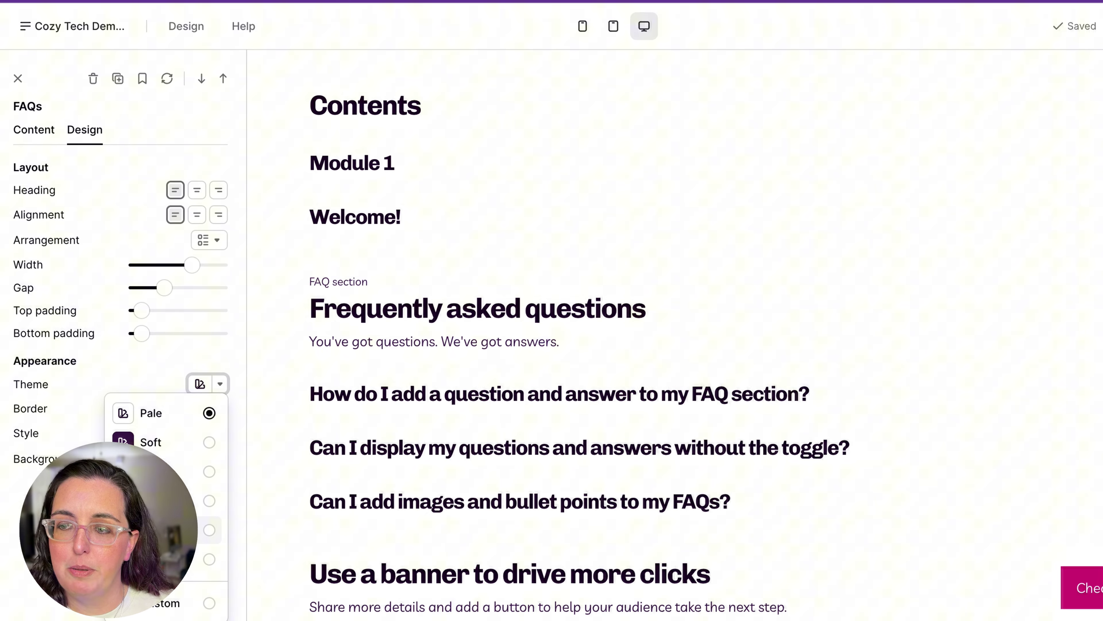
left_click(204, 530)
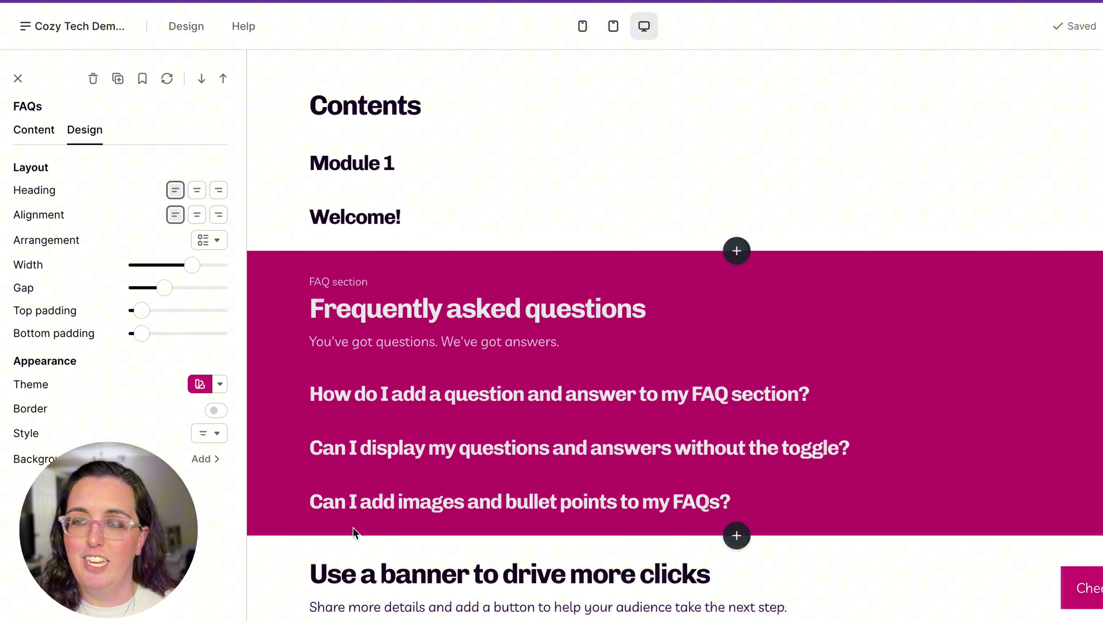
Insert an Image section with the image beside its heading and text, between the FAQs section and the call-to-action banner.
left_click(17, 79)
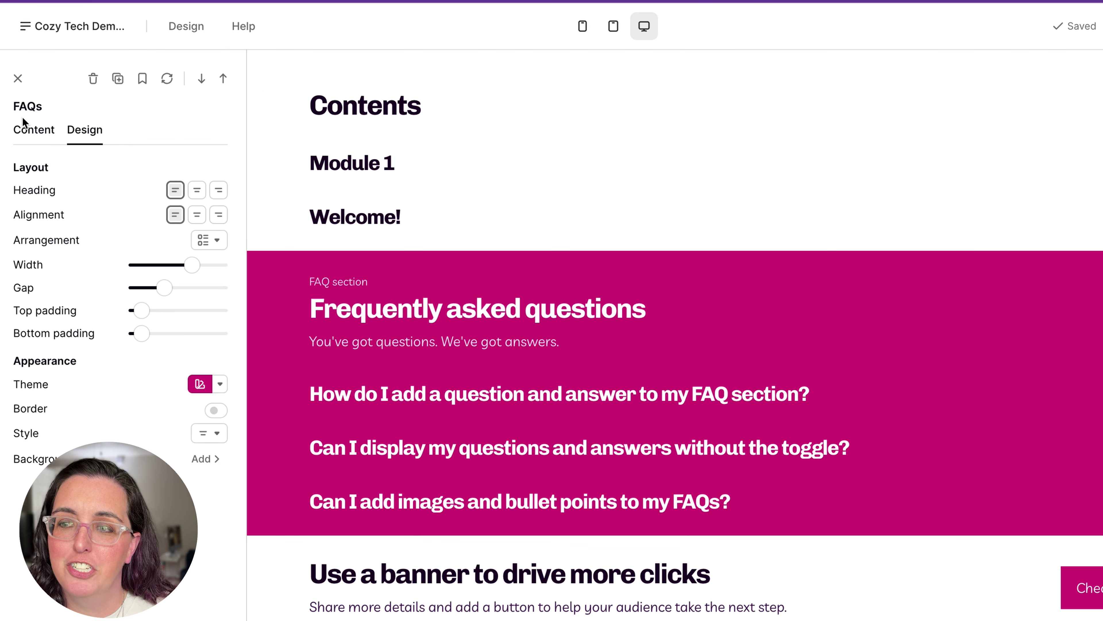
left_click(128, 389)
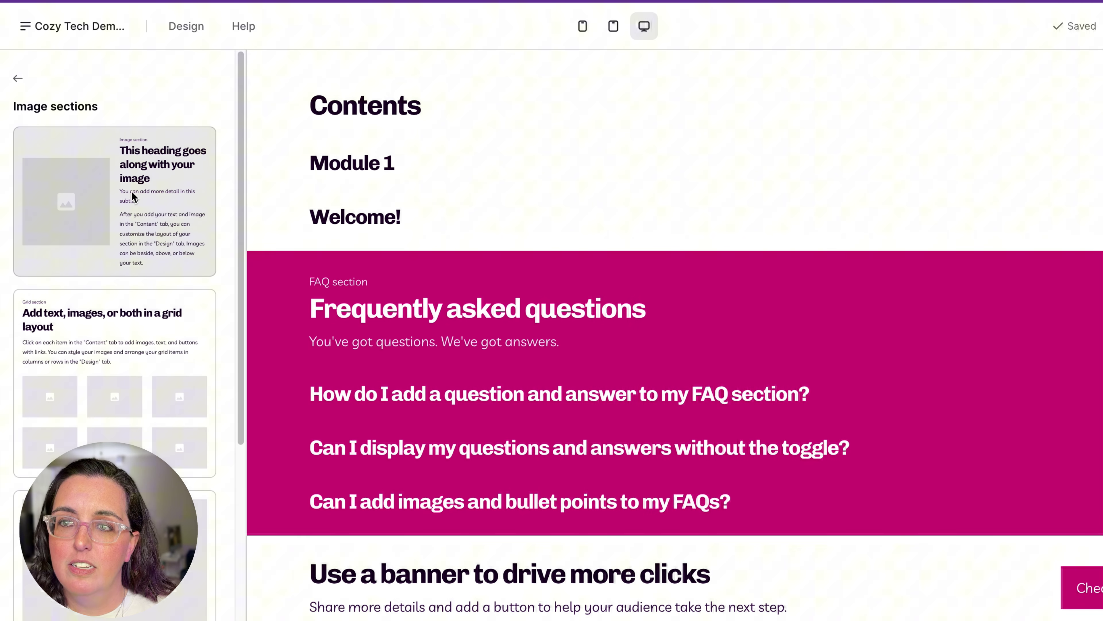
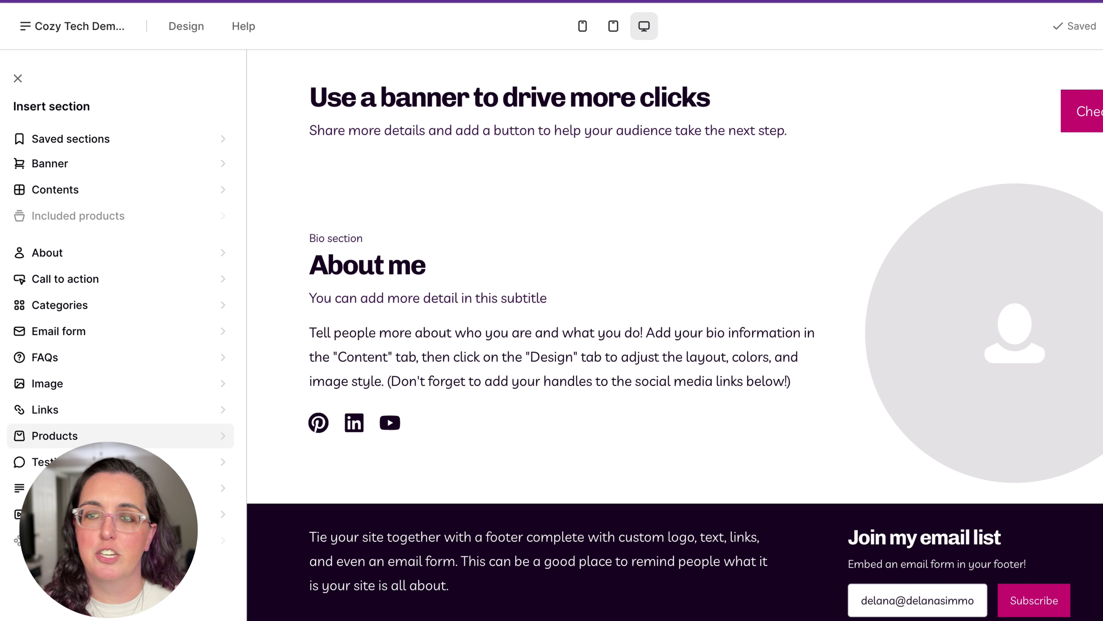
Examine the available layouts for Testimonials and Text sections without inserting one.
left_click(109, 462)
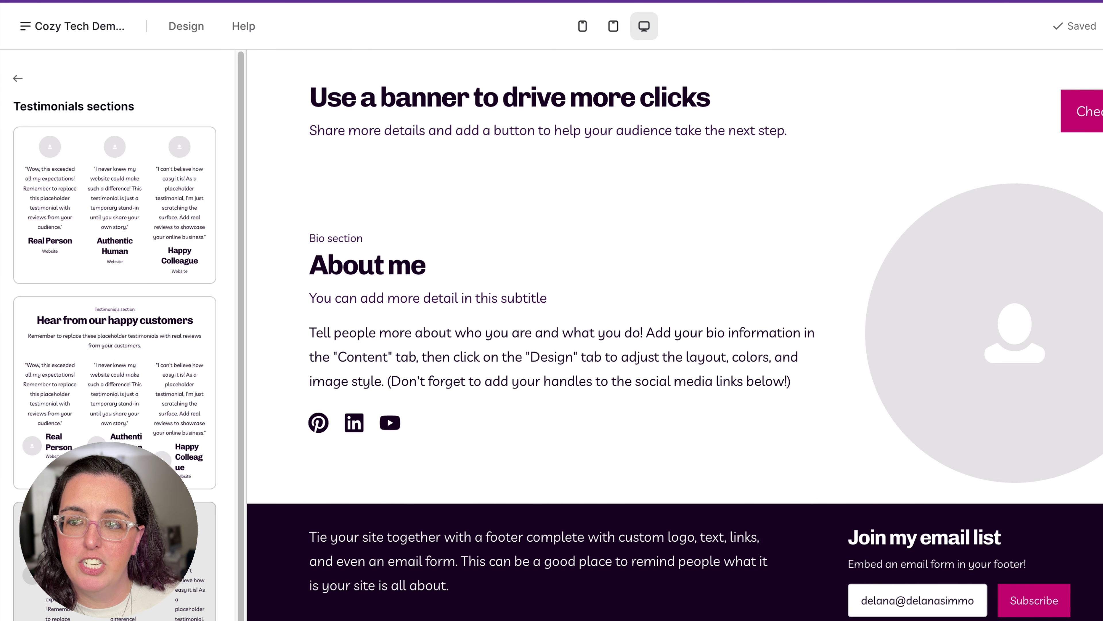
scroll(115, 278, "down", 1)
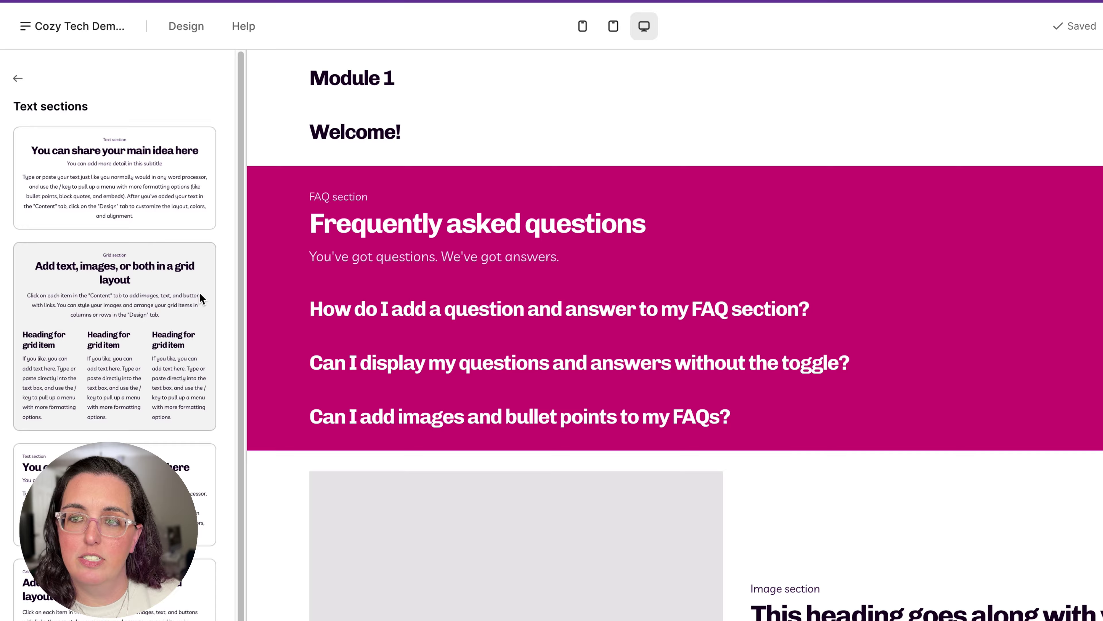
scroll(108, 469, "down", 1)
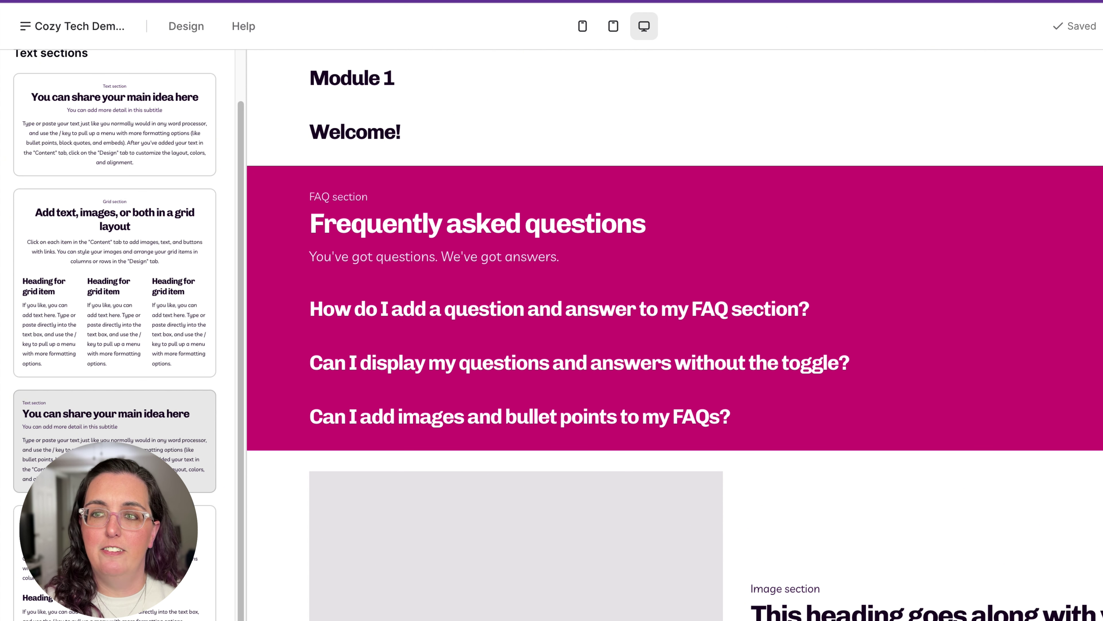
scroll(123, 261, "up", 2)
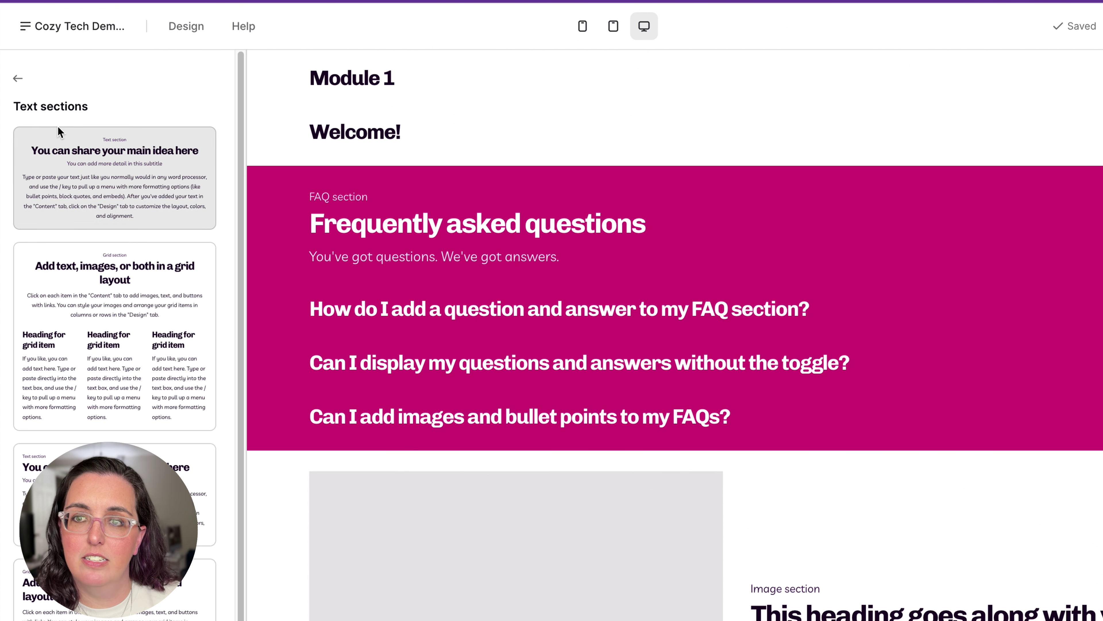
left_click(17, 78)
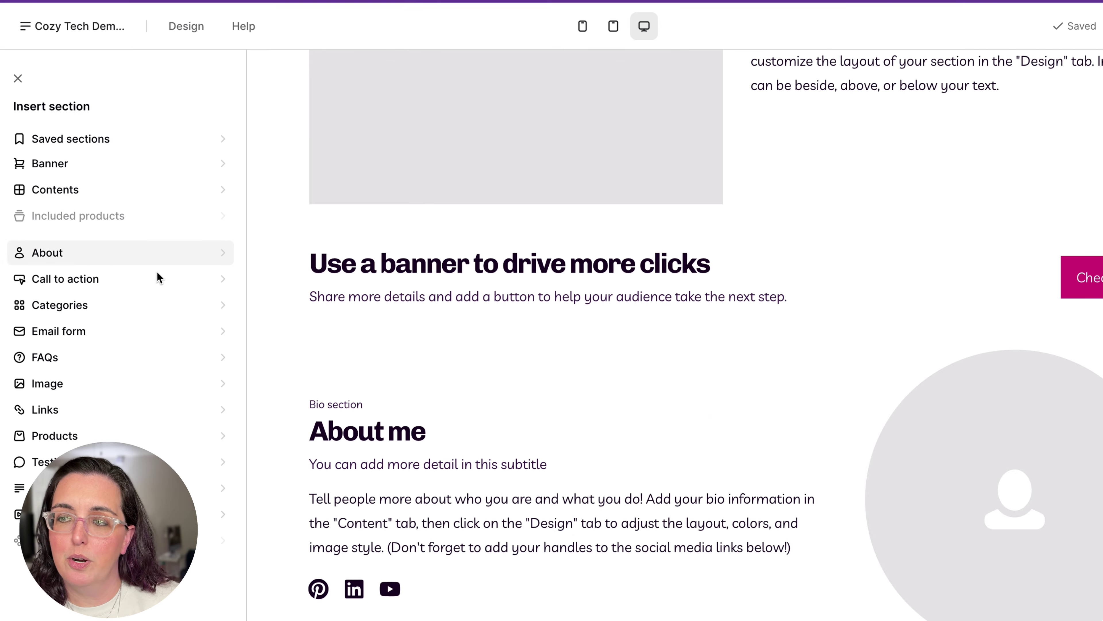
Apply the Dark theme to the Contents section below the course banner.
scroll(858, 324, "up", 15)
scroll(858, 324, "down", 2)
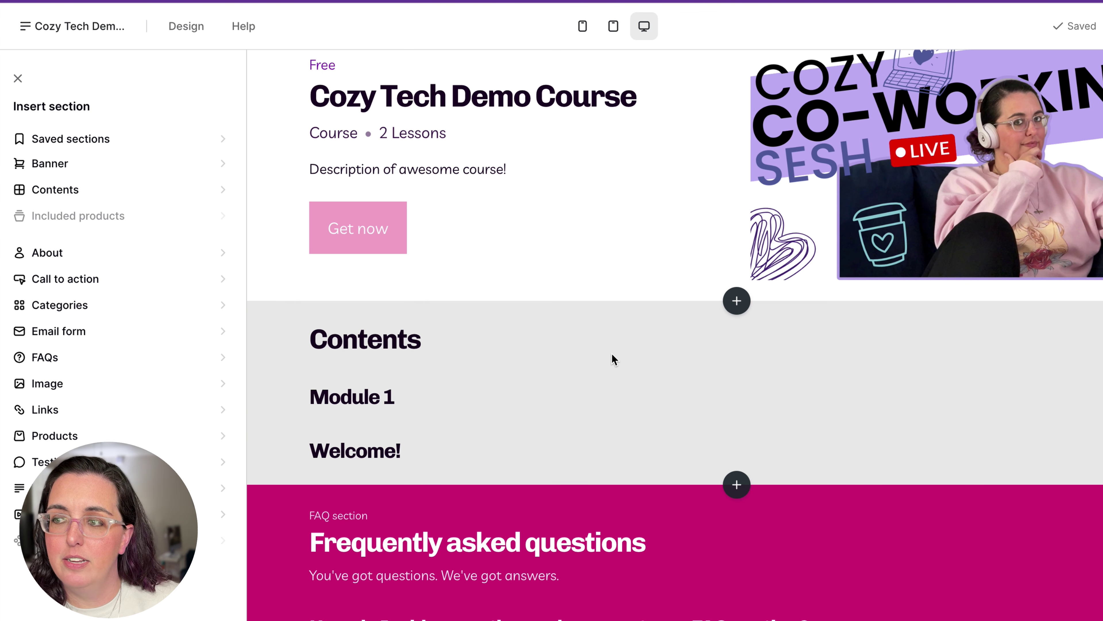
left_click(612, 326)
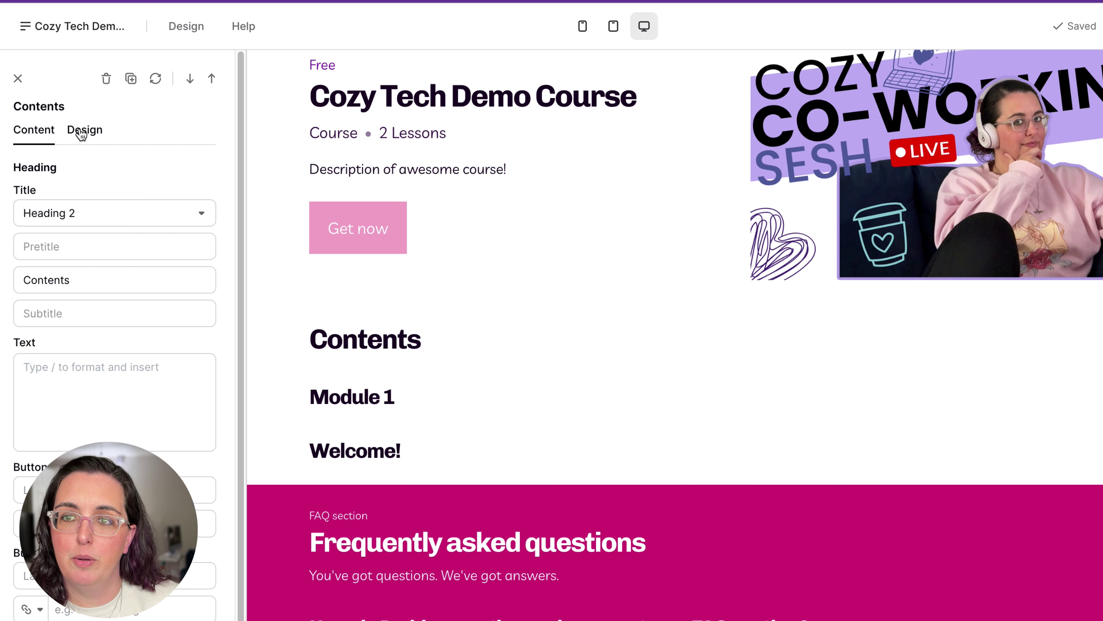
scroll(114, 287, "down", 3)
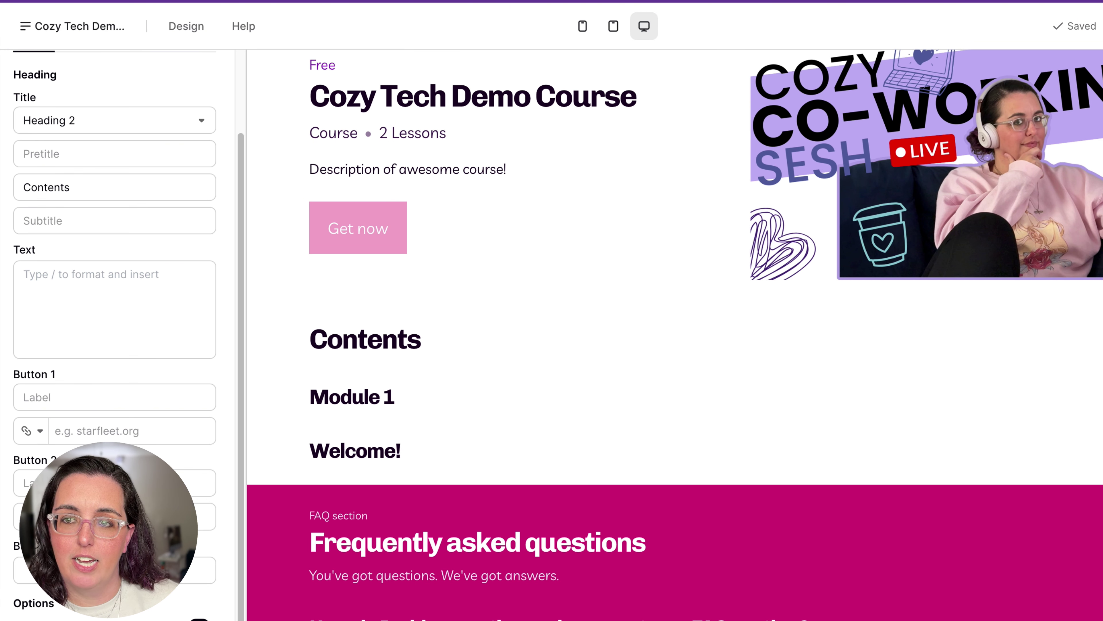
scroll(115, 286, "up", 3)
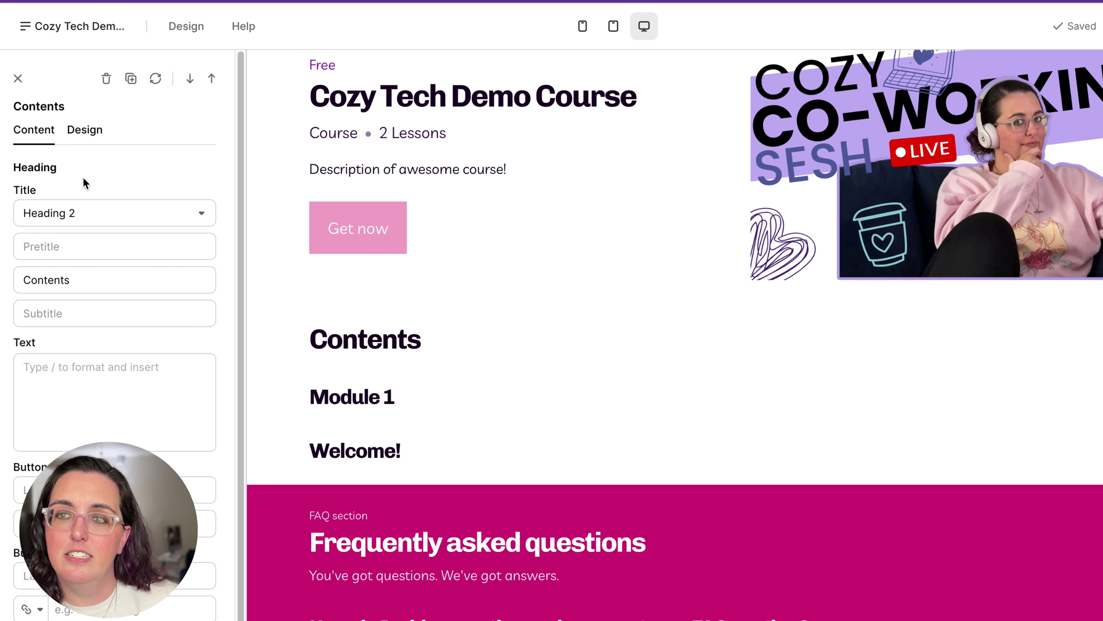
left_click(90, 125)
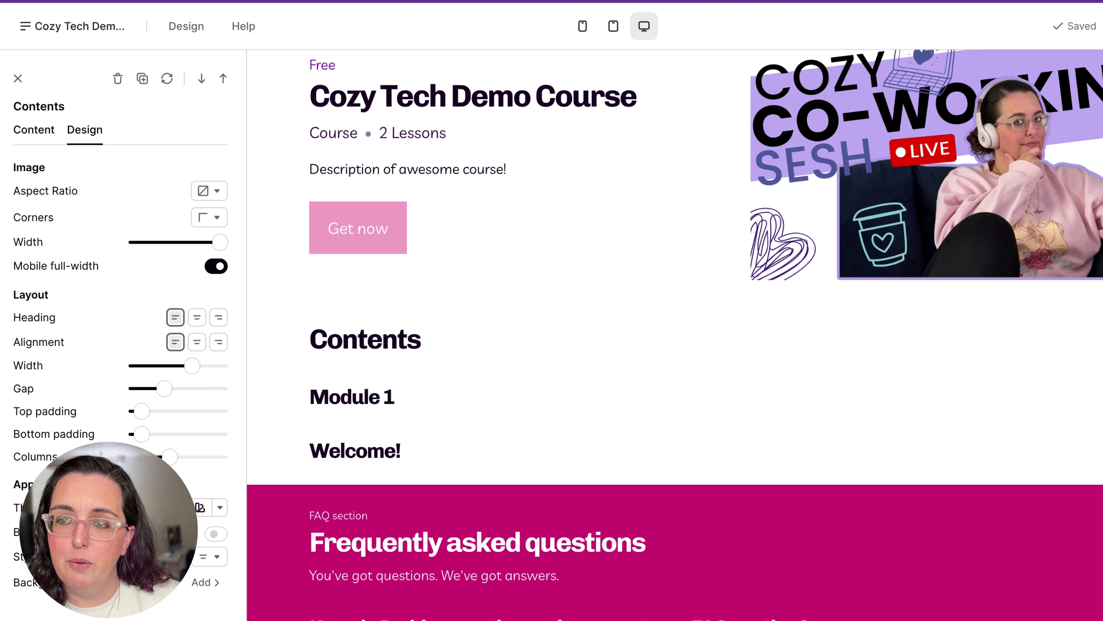
left_click(219, 507)
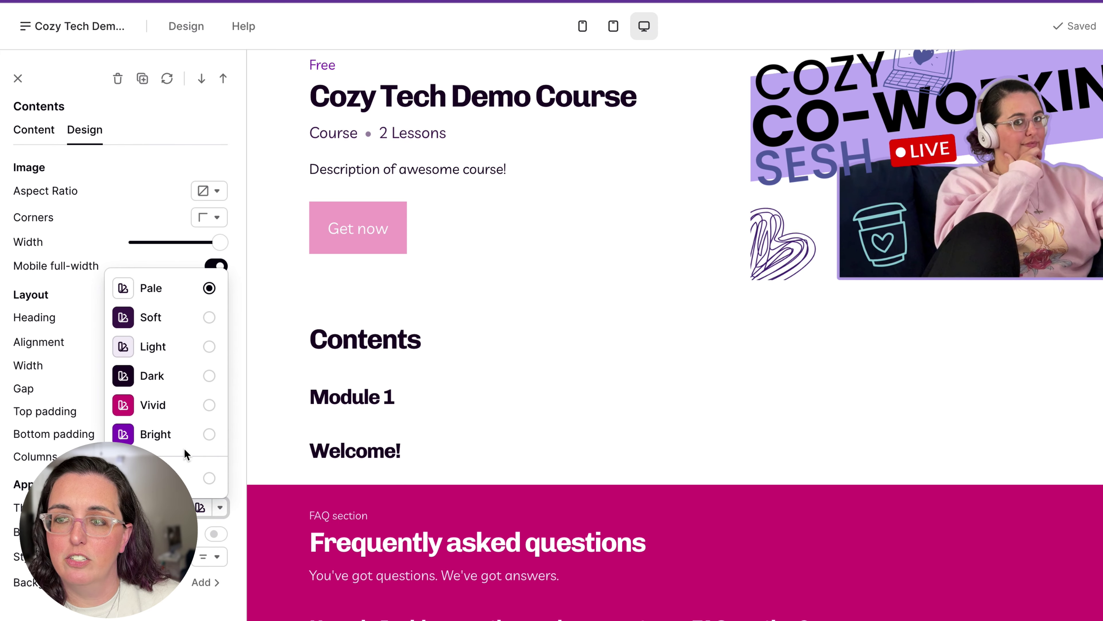
left_click(184, 366)
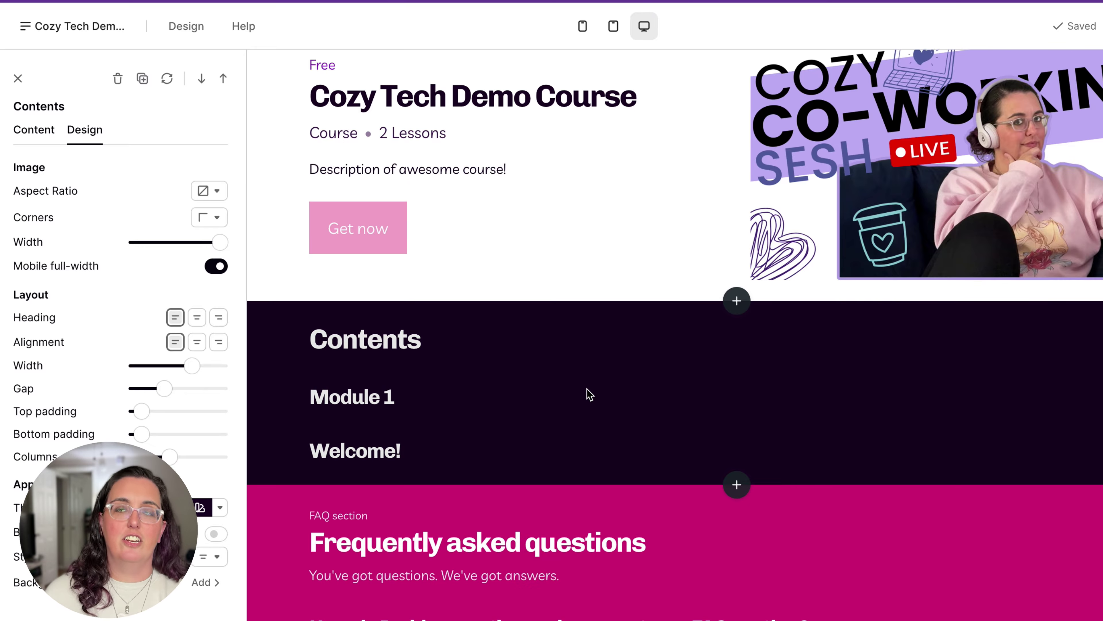
Move the Contents section down past the FAQs, image and call-to-action sections.
scroll(590, 394, "down", 2)
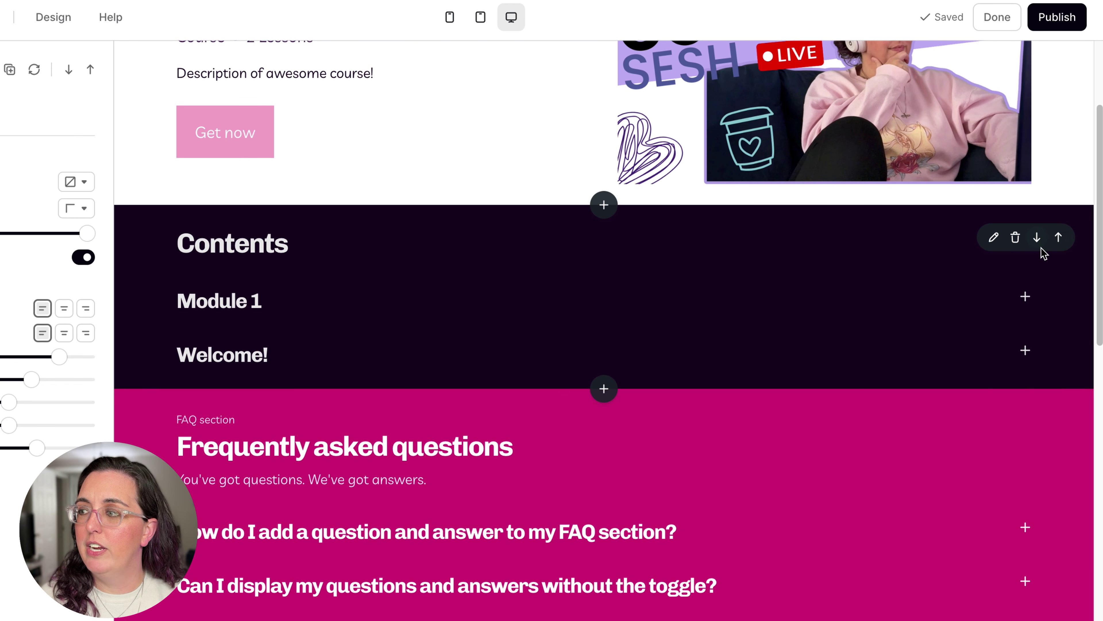
left_click(1038, 239)
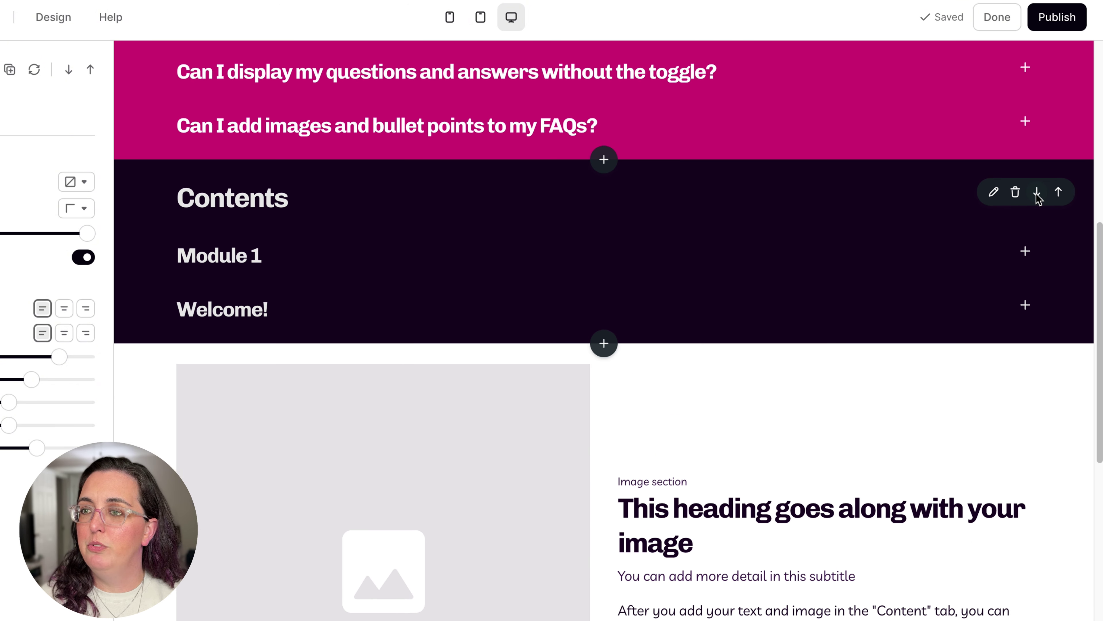
left_click(1037, 193)
scroll(995, 233, "up", 3)
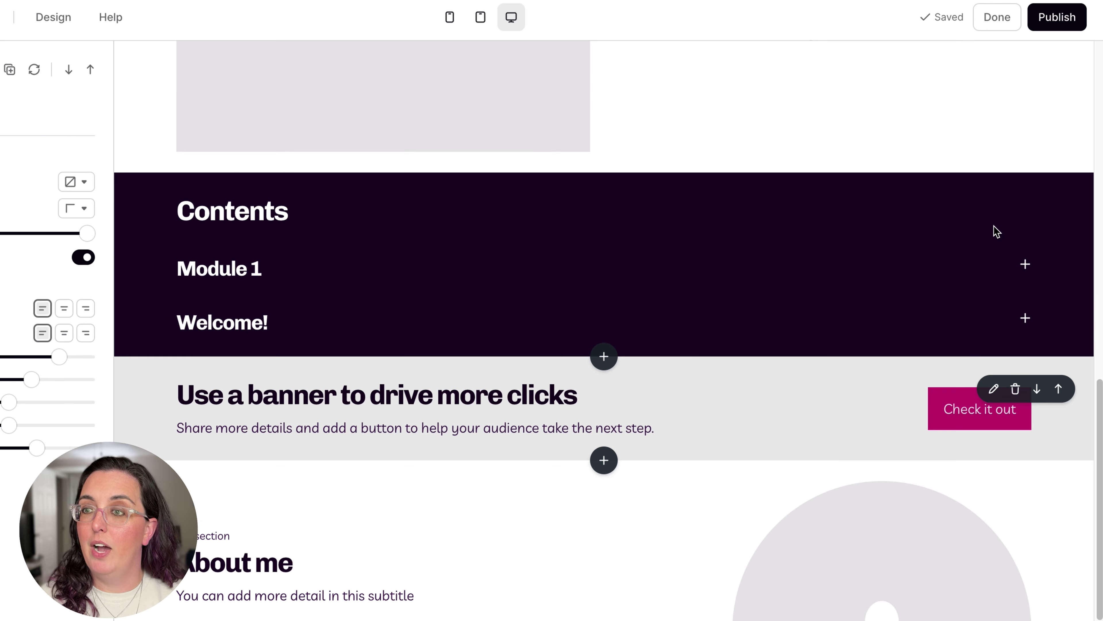
left_click(1038, 205)
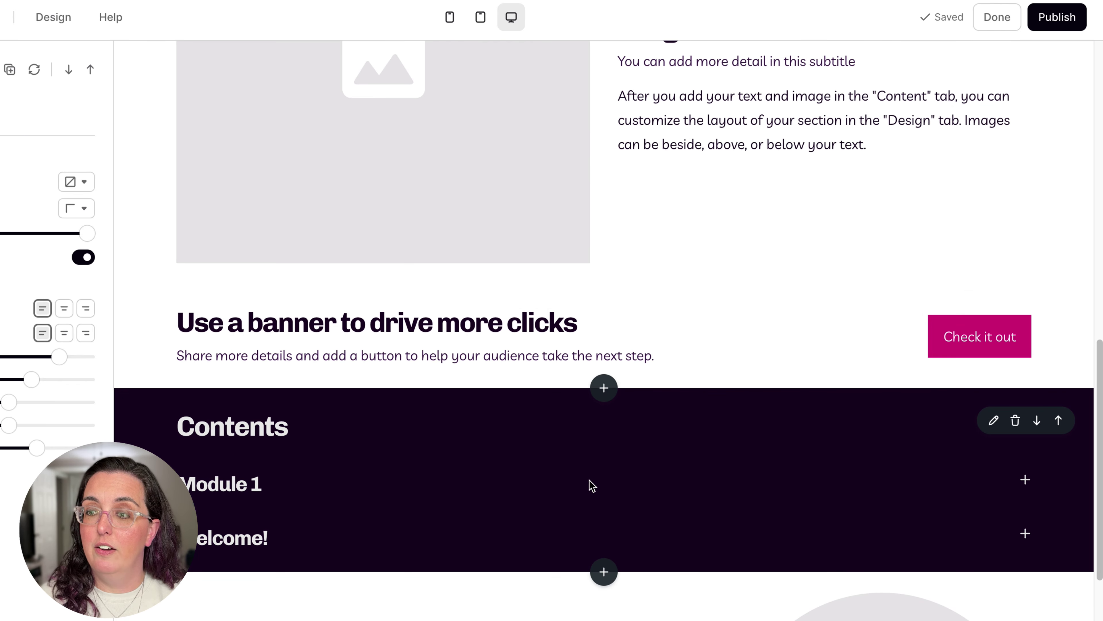
Move the FAQs section down one place, below the image section and above the call-to-action banner.
scroll(751, 511, "up", 15)
scroll(751, 605, "up", 3)
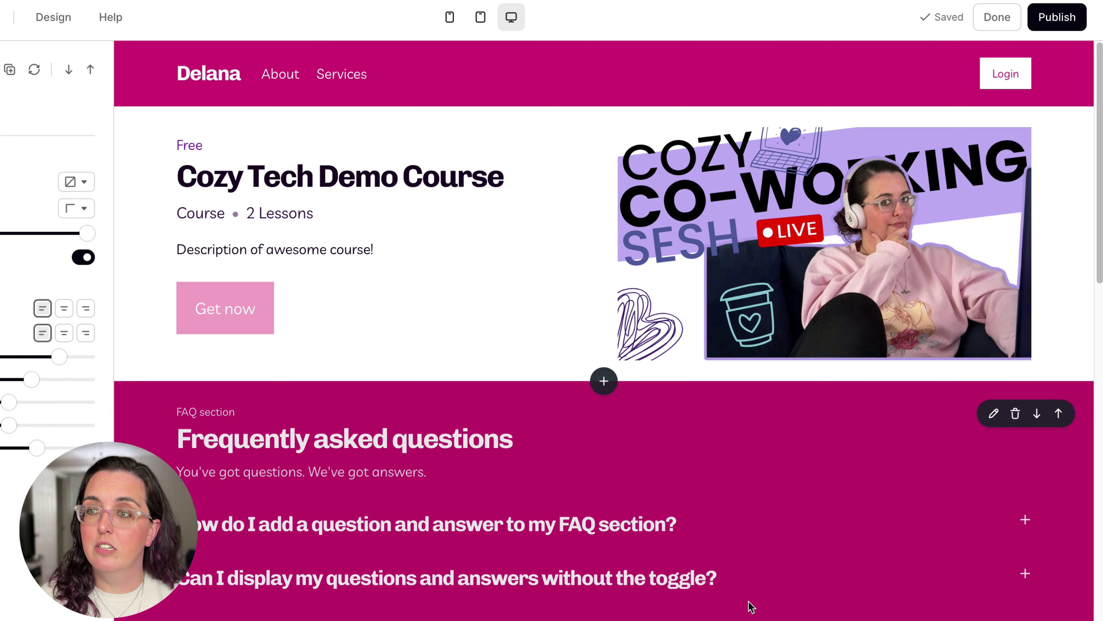
scroll(764, 587, "down", 4)
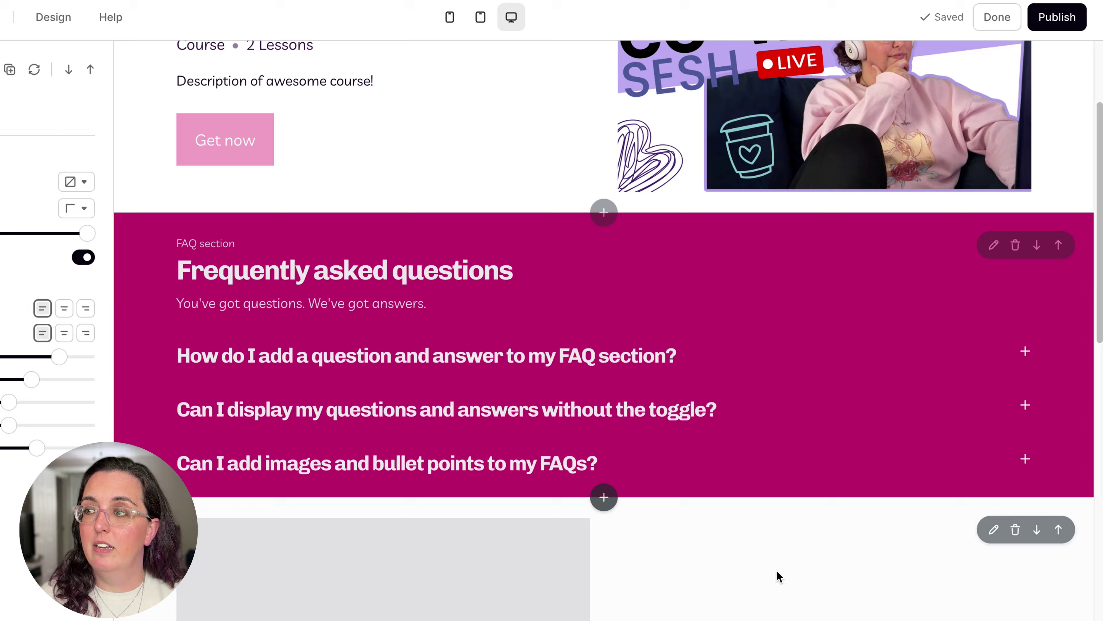
left_click(1038, 245)
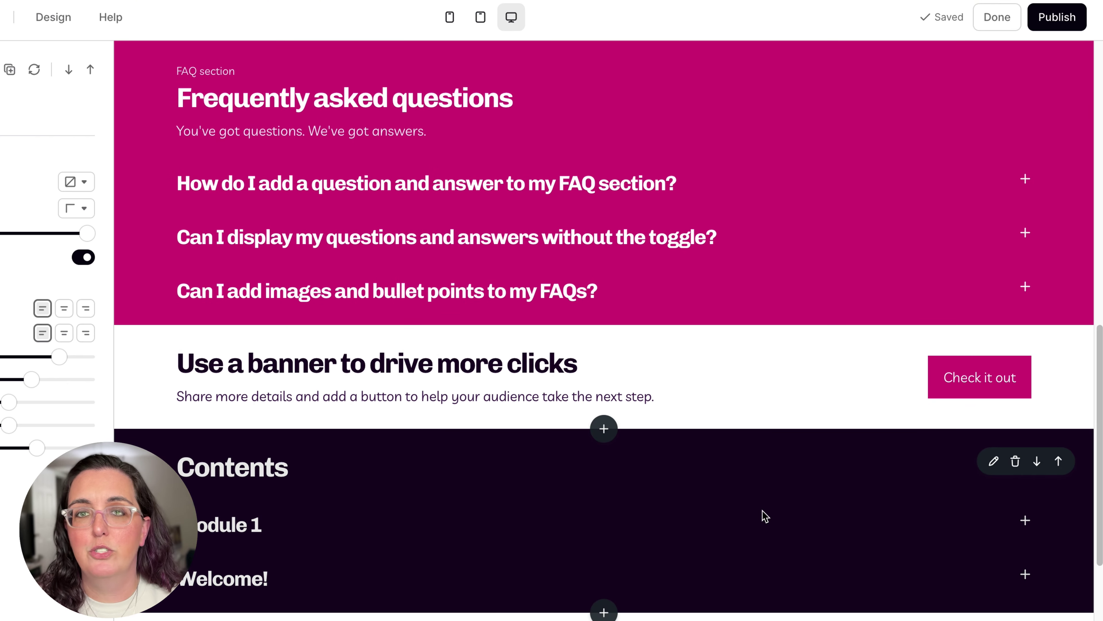
scroll(766, 517, "up", 15)
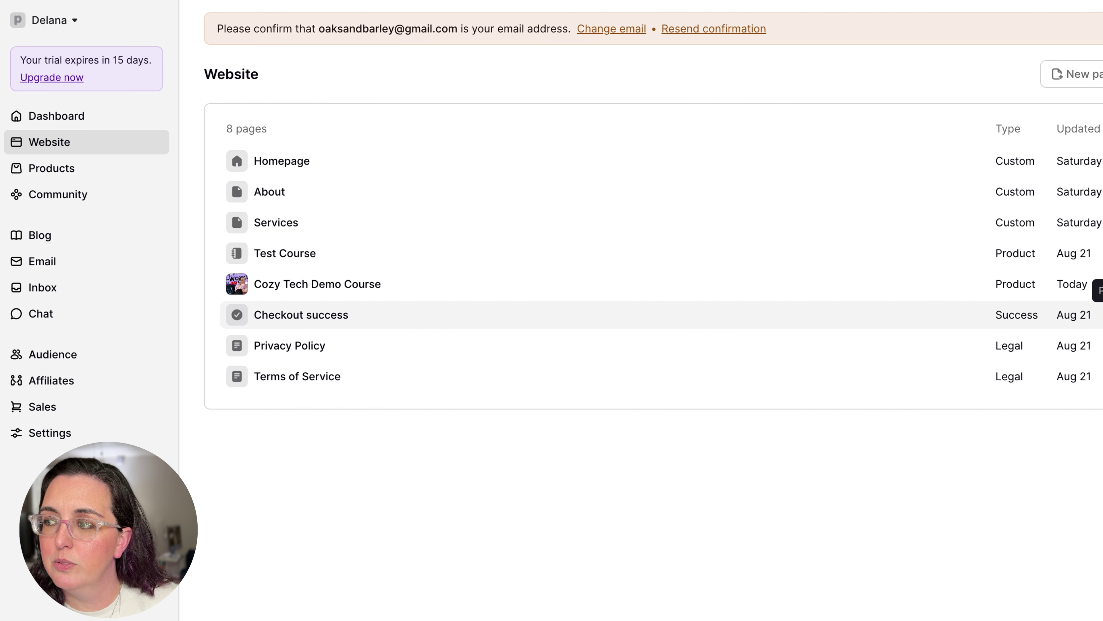
Open the Checkout success page and examine its thank-you section's content settings and the section types available to insert.
left_click(1102, 315)
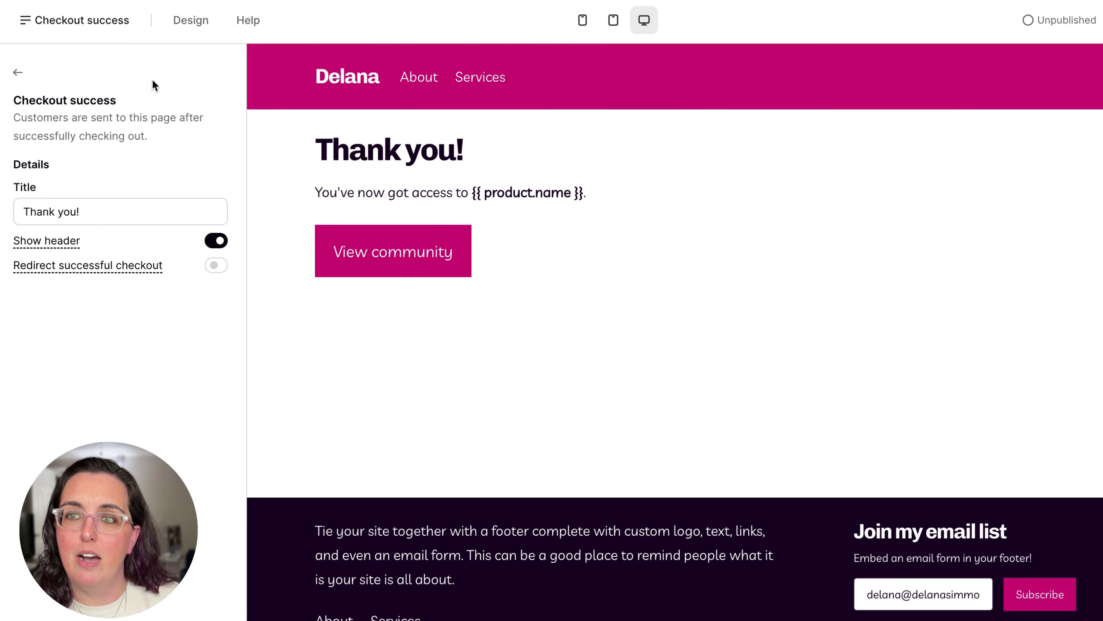
left_click(18, 72)
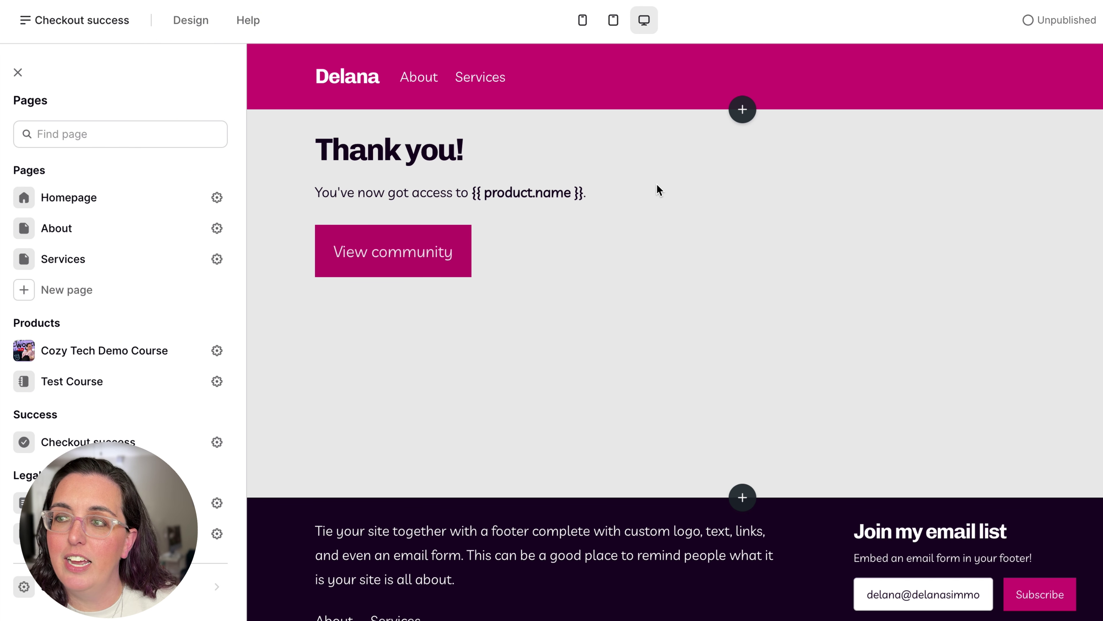
left_click(658, 234)
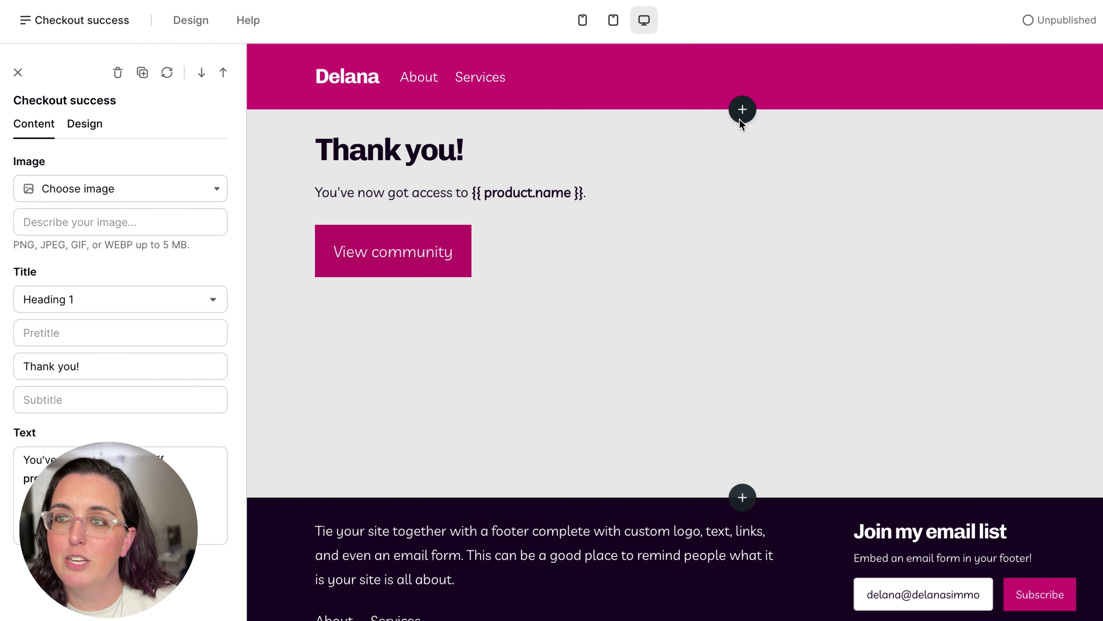
left_click(741, 118)
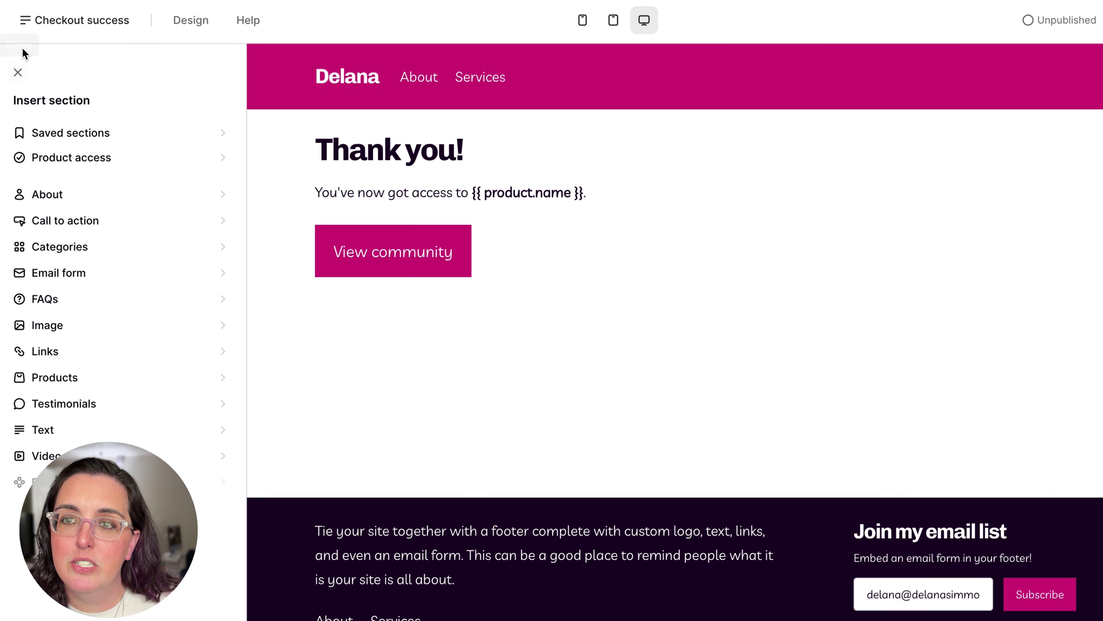
left_click(17, 73)
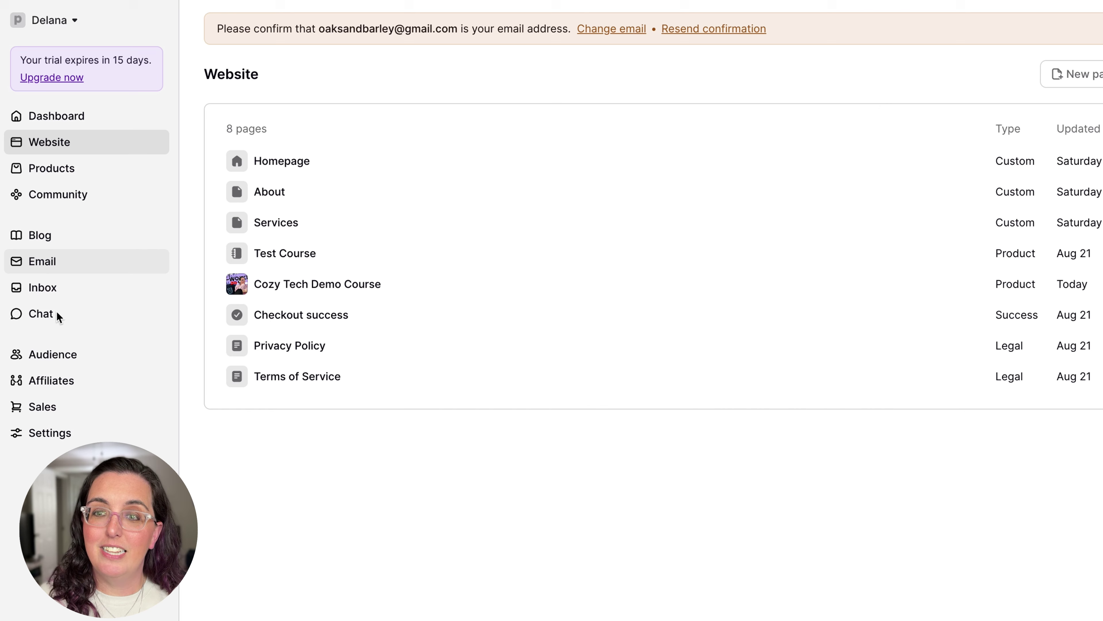
Open the general site settings and locate the Payments setting.
left_click(47, 434)
scroll(351, 493, "down", 7)
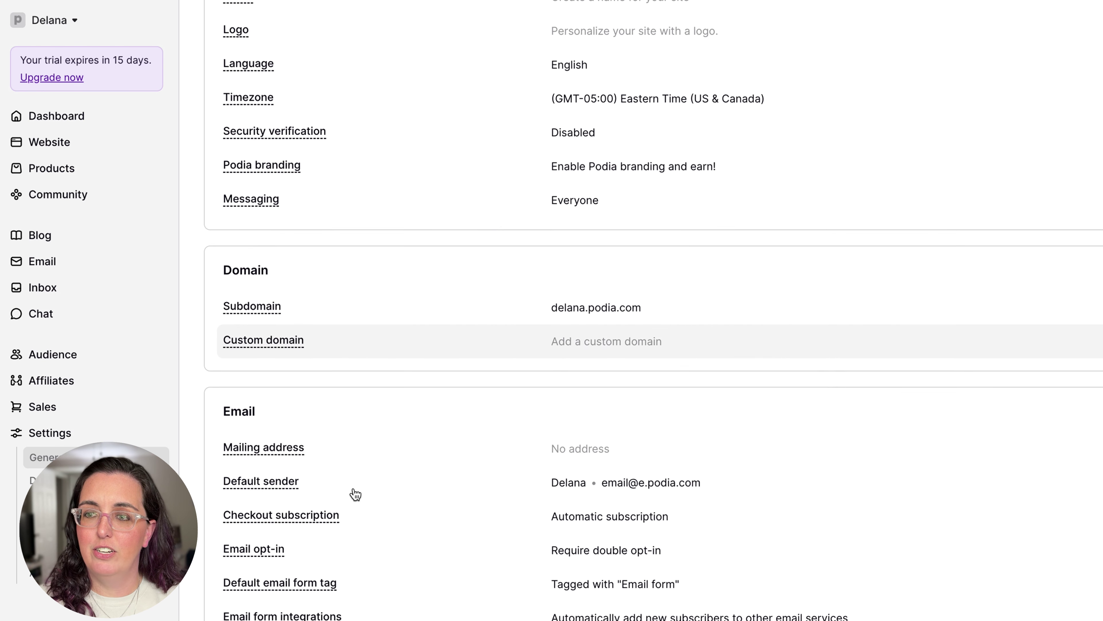
scroll(354, 429, "down", 6)
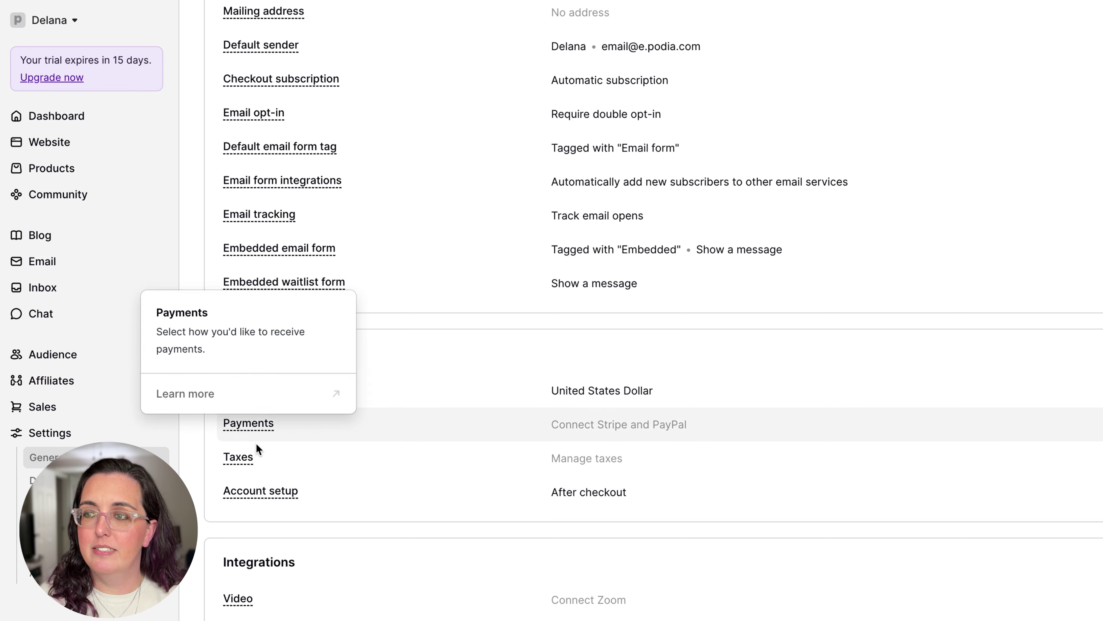